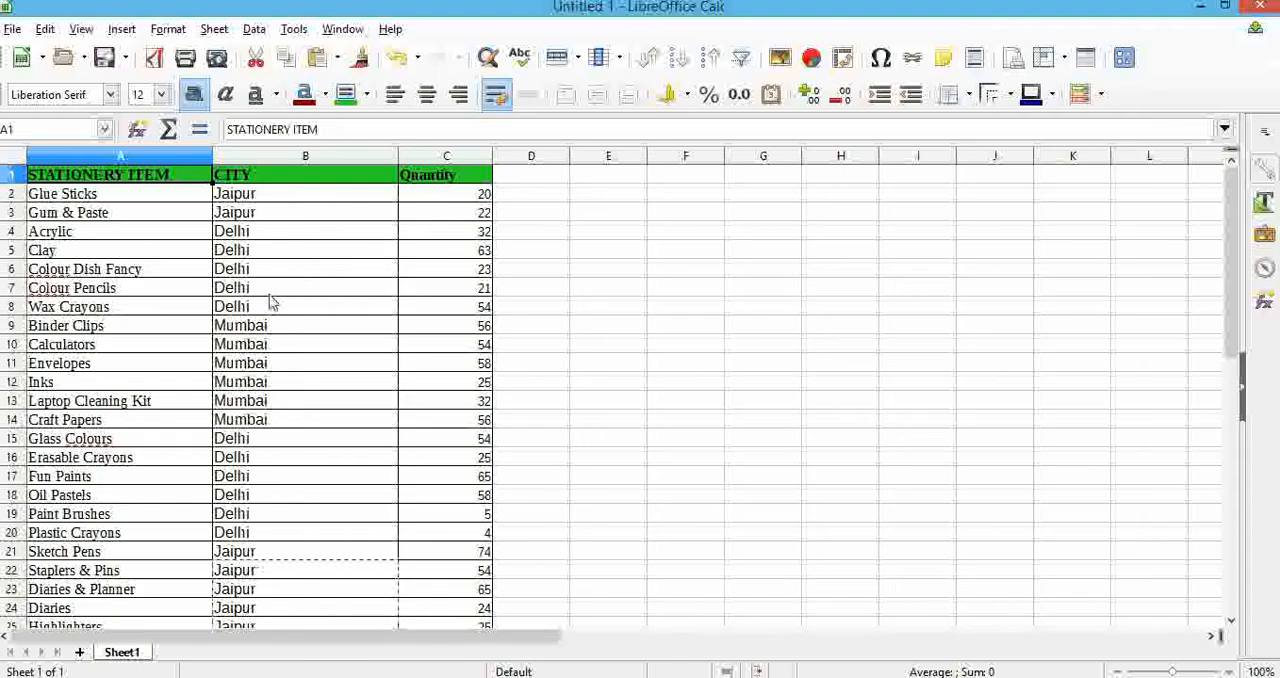
# Sort the stationery table by the CITY column in ascending order.
pyautogui.scroll(-2, 335, 614)
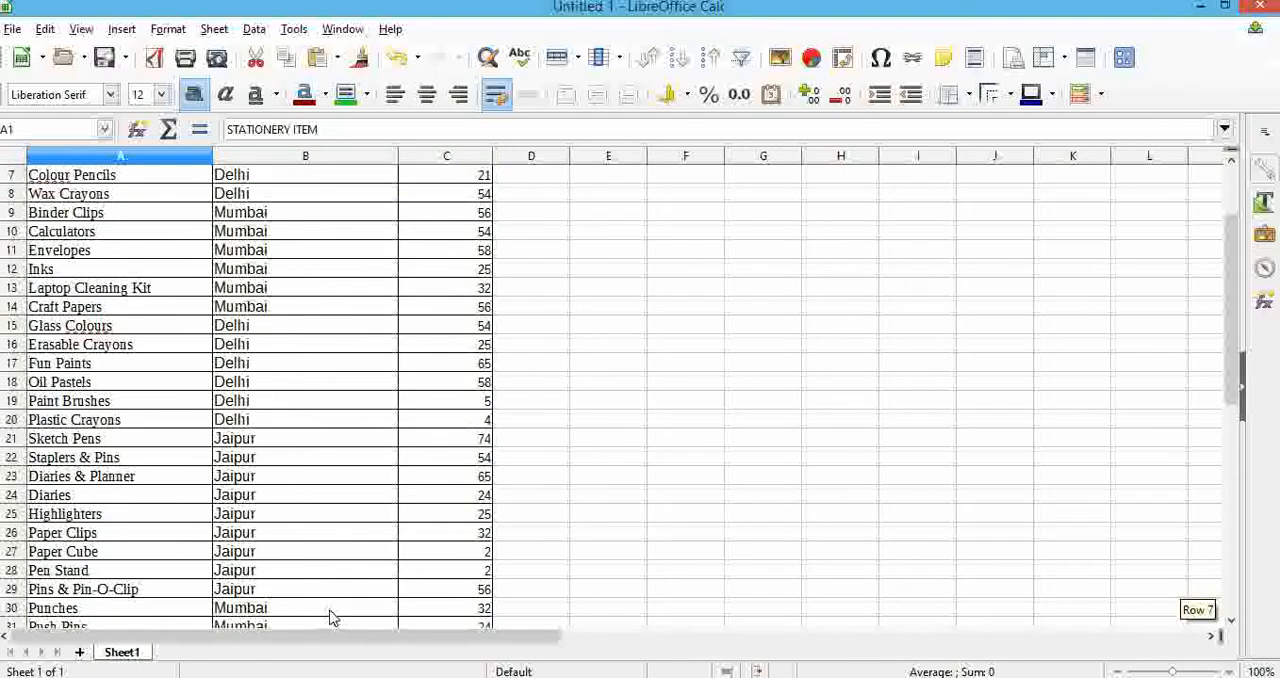
pyautogui.scroll(-2, 337, 608)
pyautogui.scroll(3, 345, 585)
pyautogui.scroll(1, 352, 566)
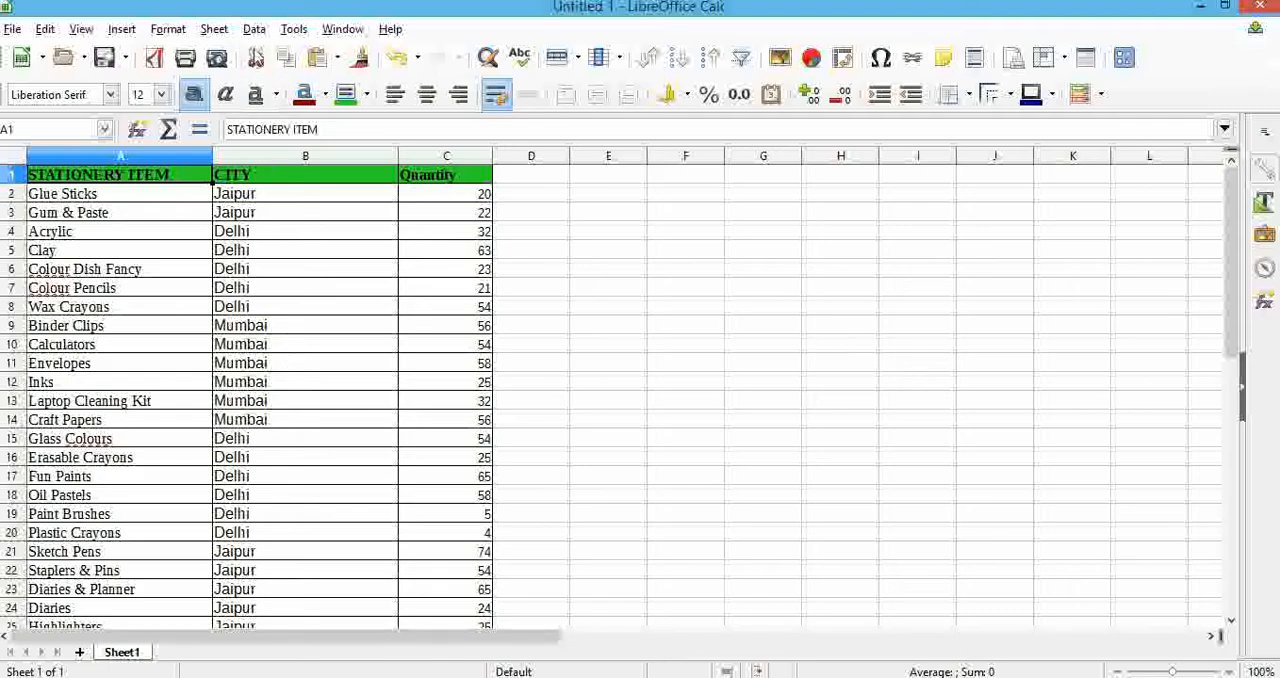
pyautogui.click(254, 29)
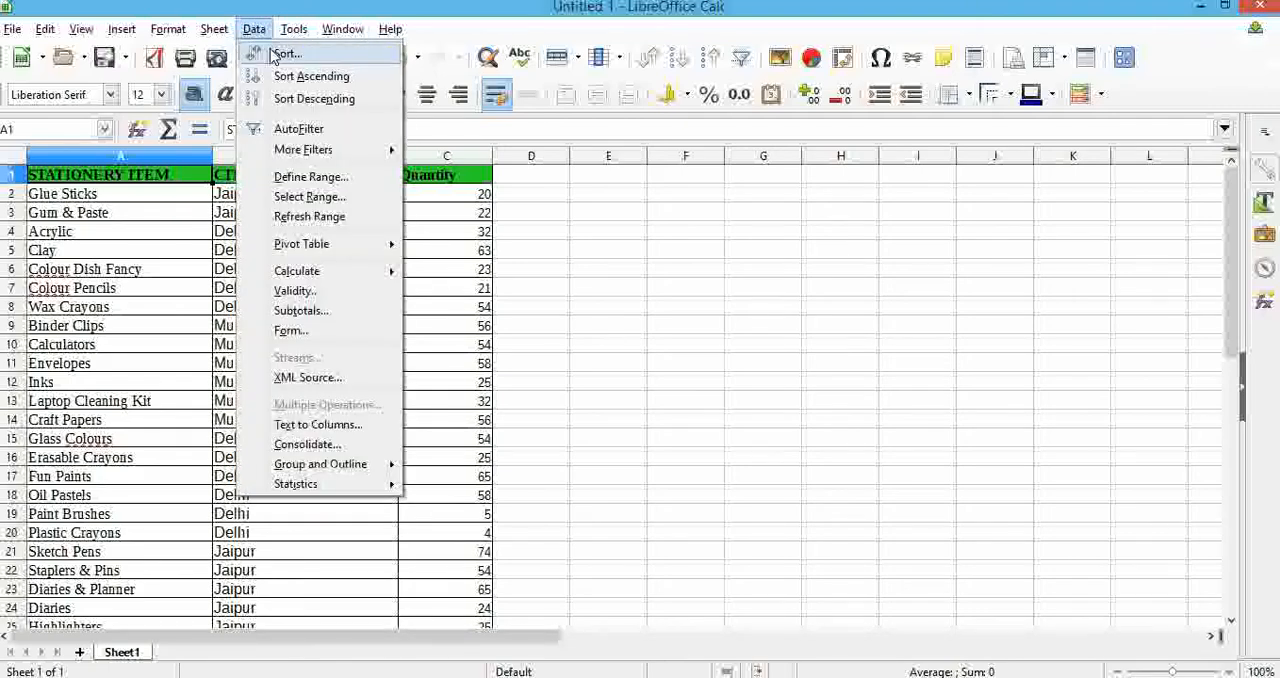
pyautogui.click(285, 53)
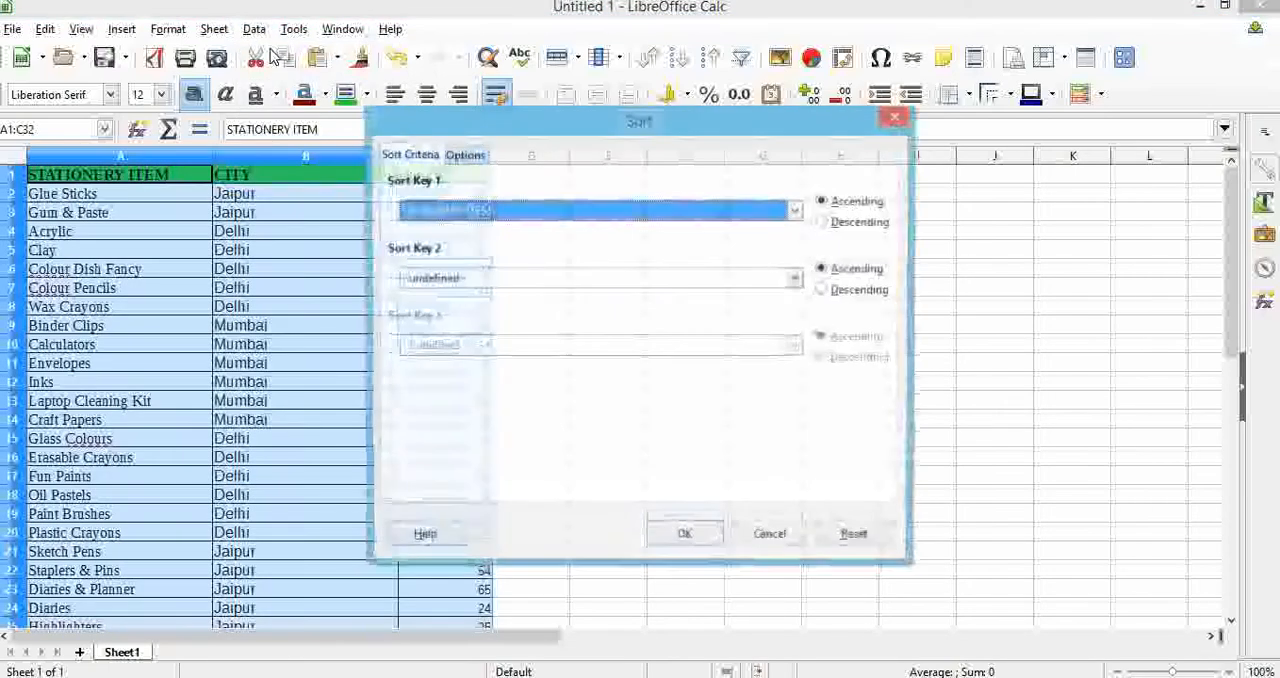
pyautogui.click(530, 218)
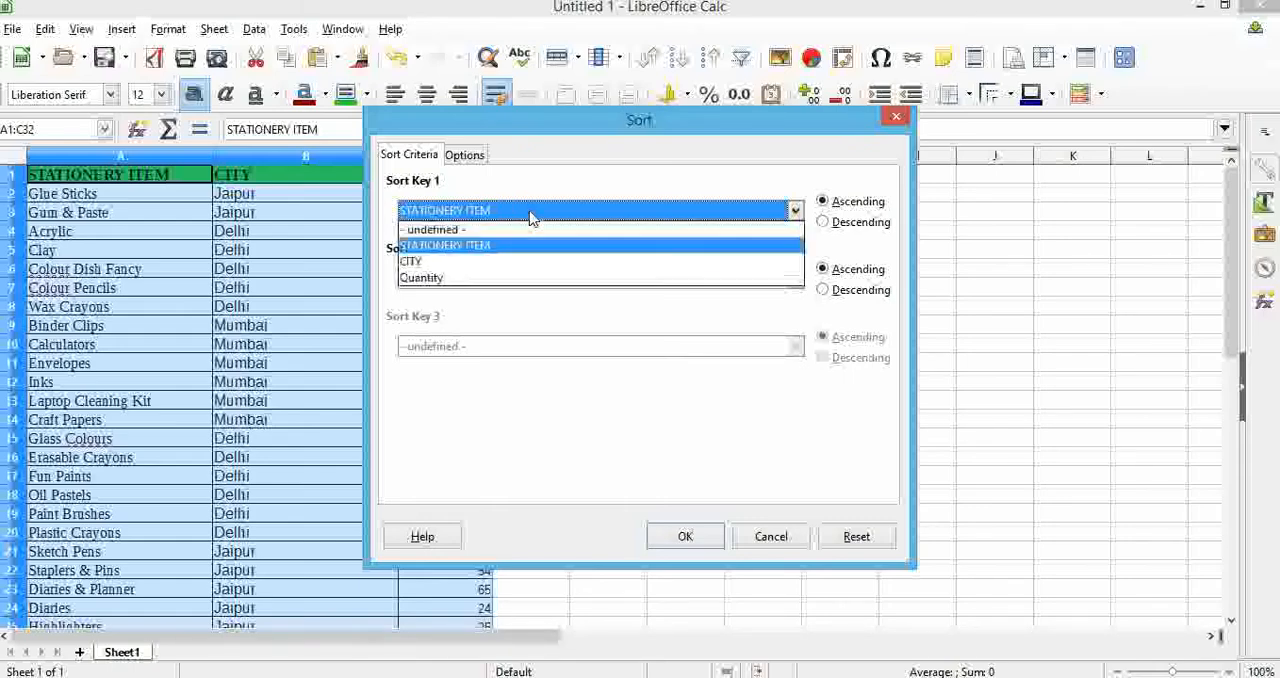
pyautogui.click(530, 266)
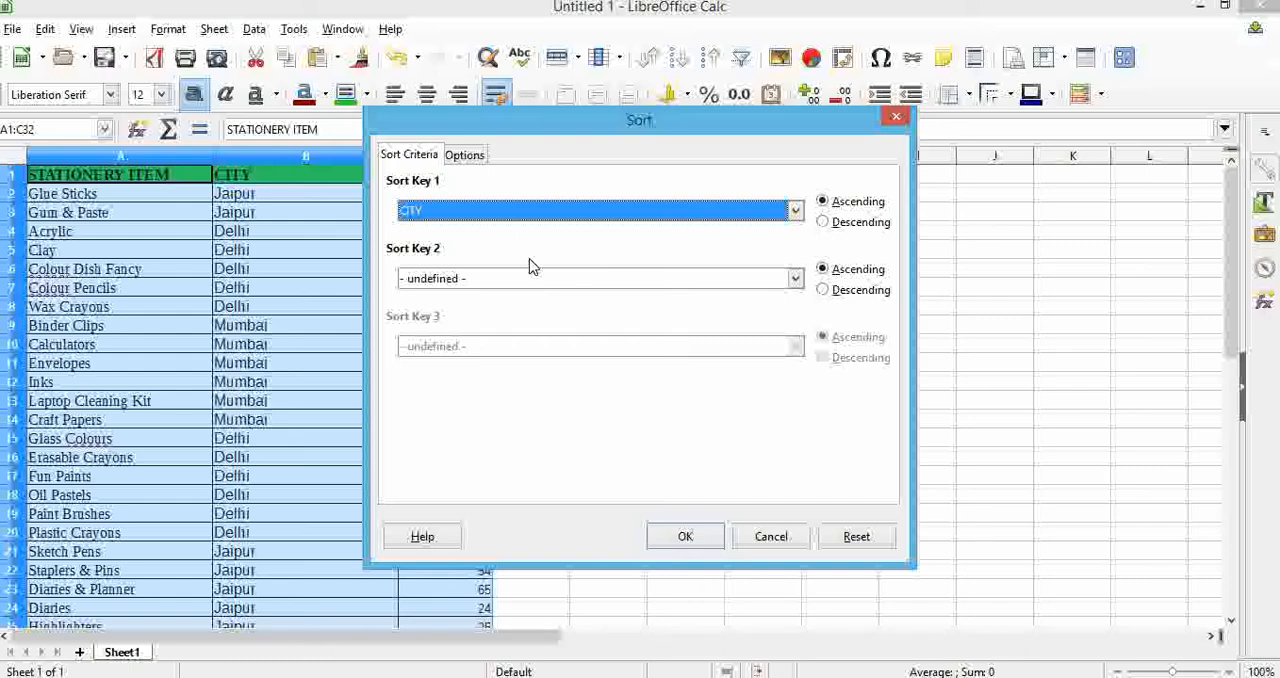
pyautogui.click(686, 538)
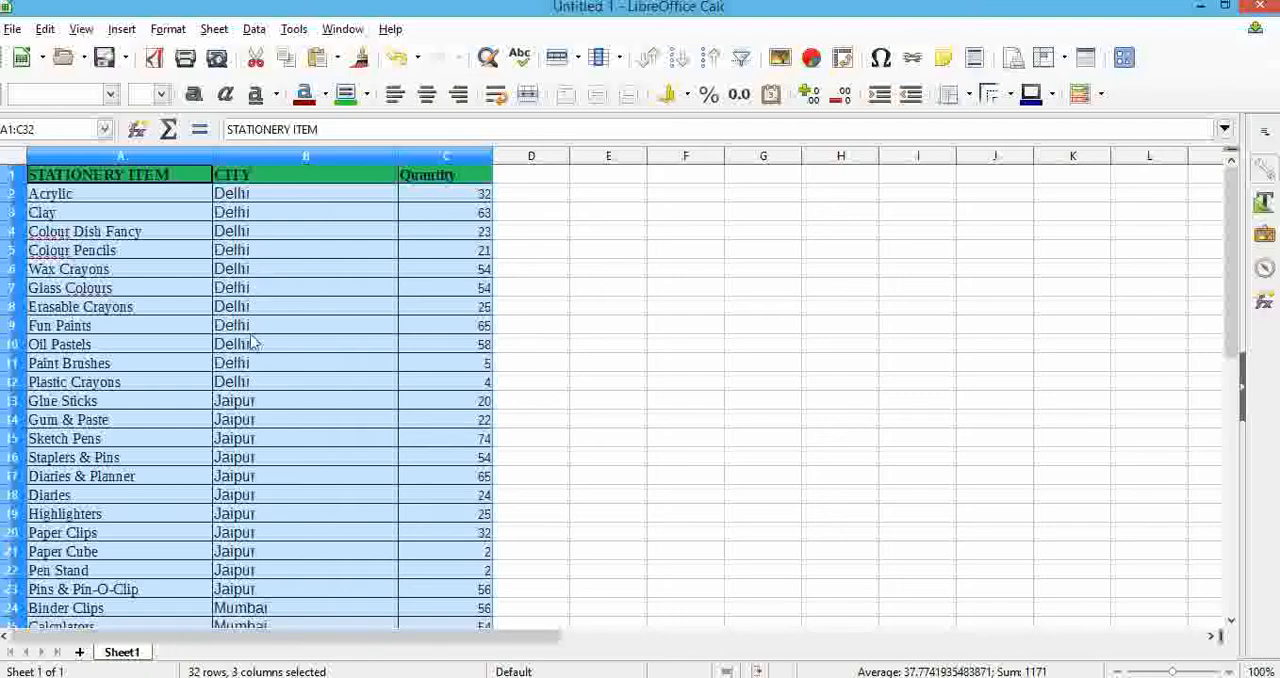
# Look through the whole sorted table to check how its rows are ordered by city, and select the CITY header cell.
pyautogui.scroll(-1, 257, 352)
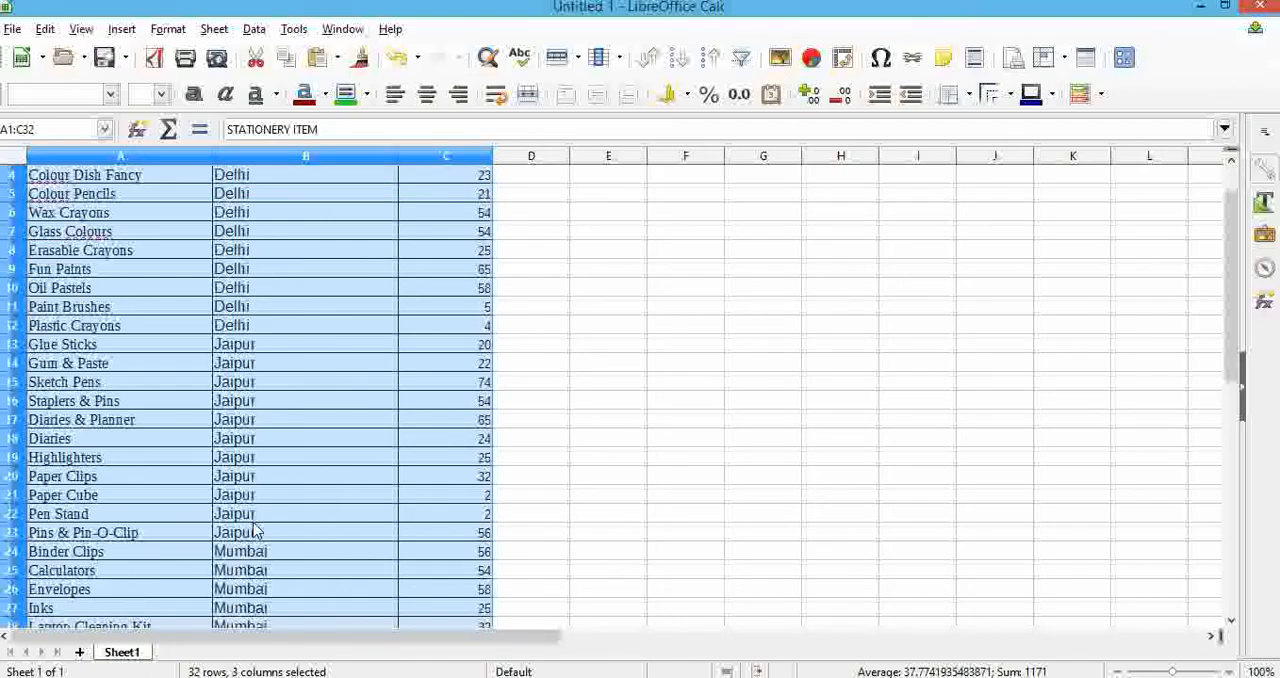
pyautogui.scroll(-2, 258, 525)
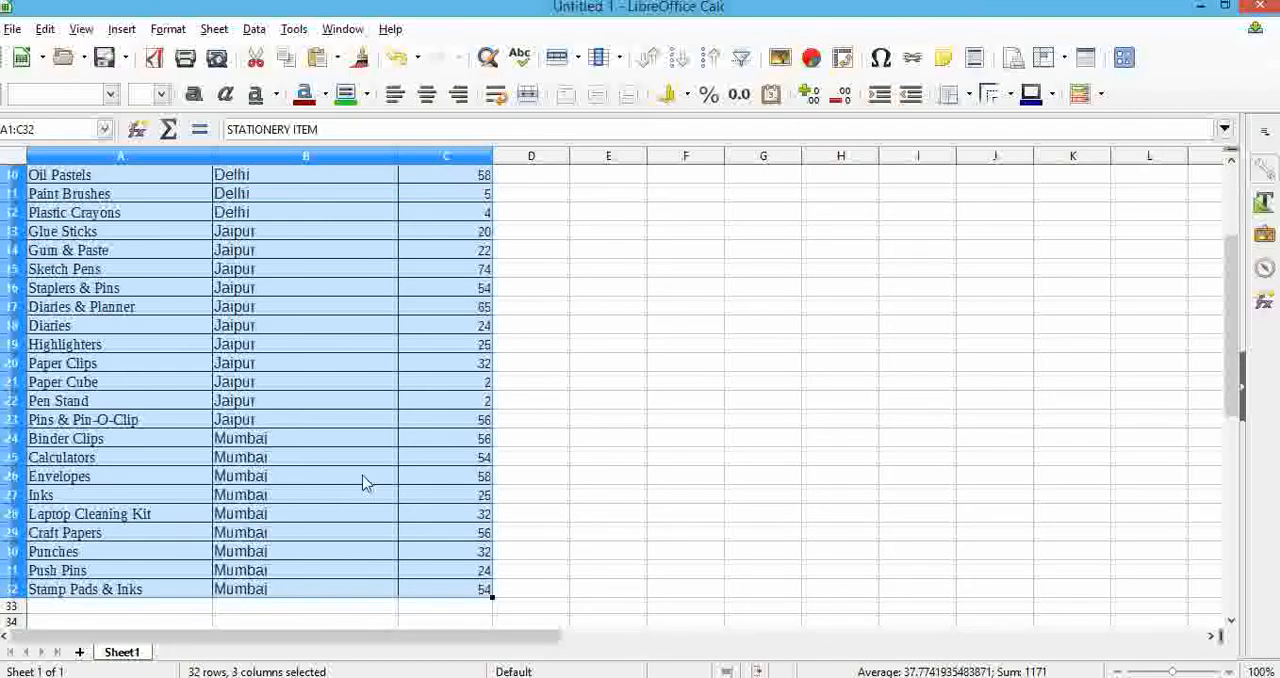
pyautogui.scroll(3, 340, 495)
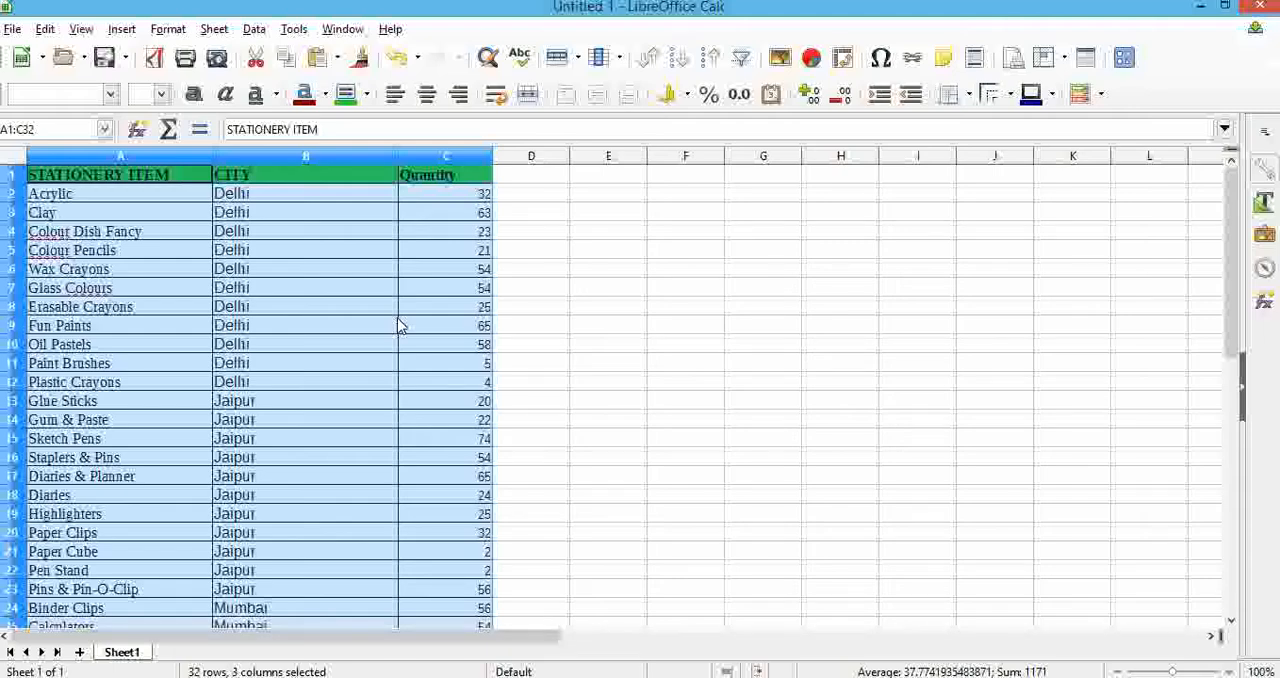
pyautogui.scroll(-3, 305, 403)
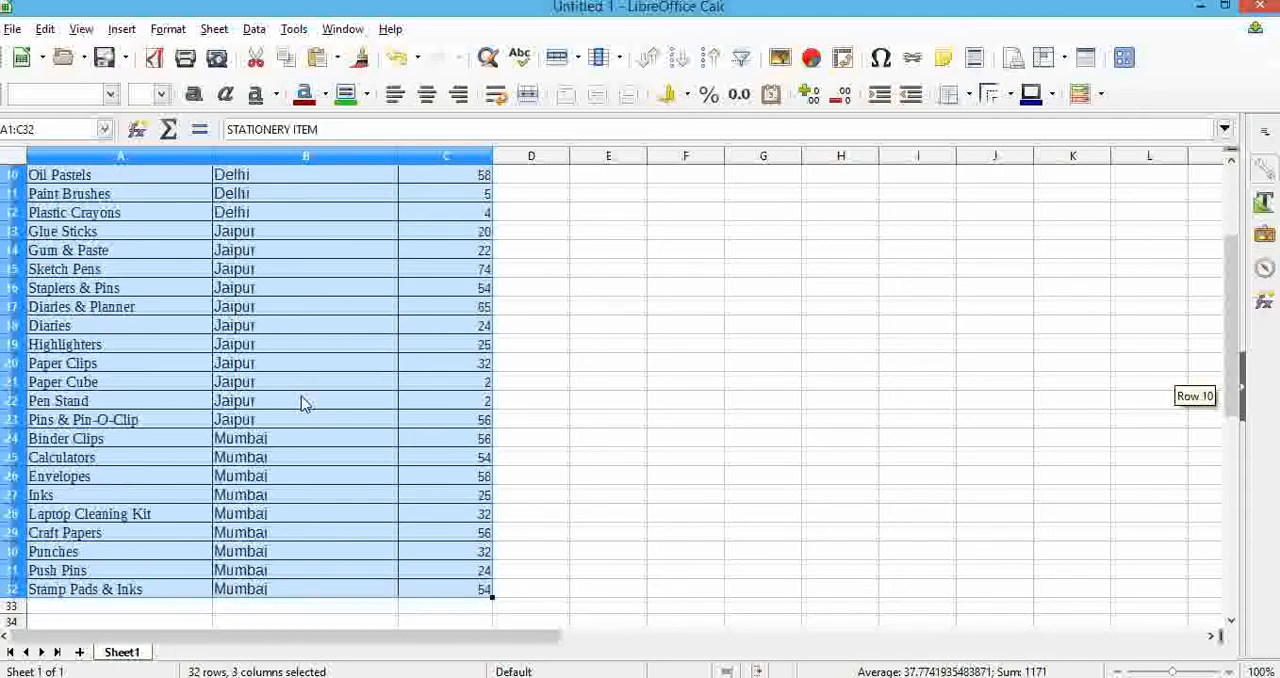
pyautogui.scroll(2, 305, 403)
pyautogui.scroll(-2, 305, 403)
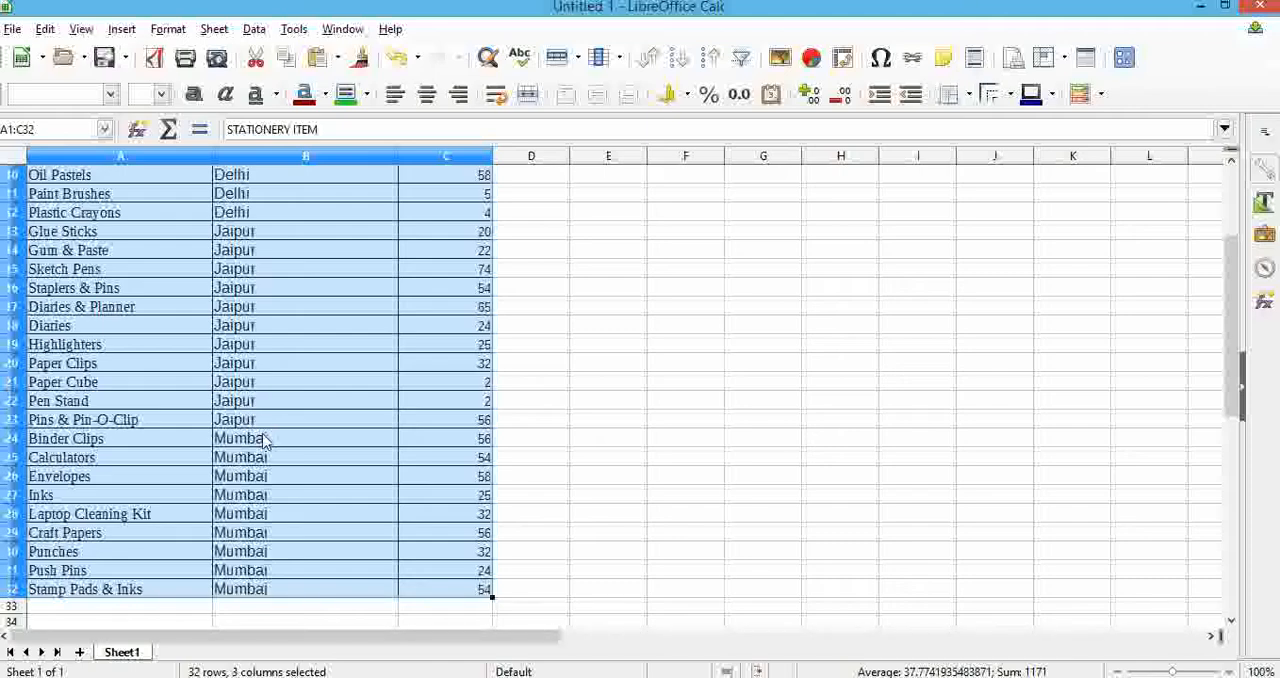
pyautogui.scroll(-2, 265, 488)
pyautogui.scroll(5, 265, 488)
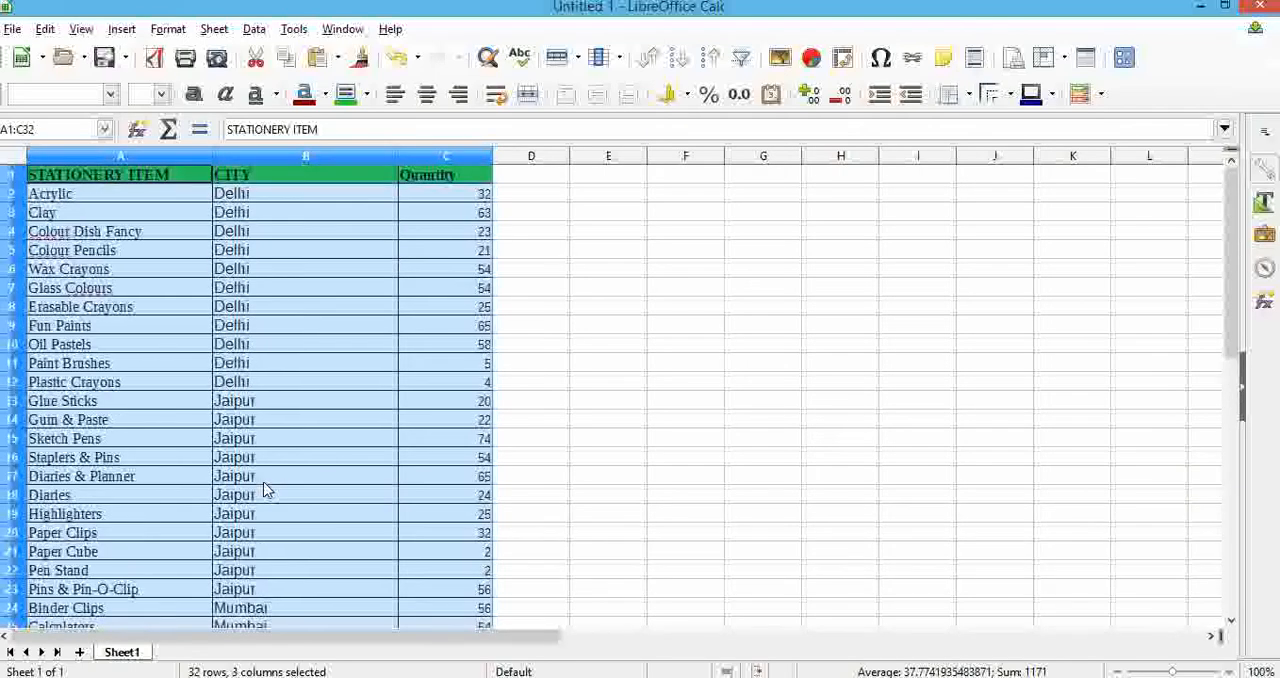
pyautogui.click(310, 401)
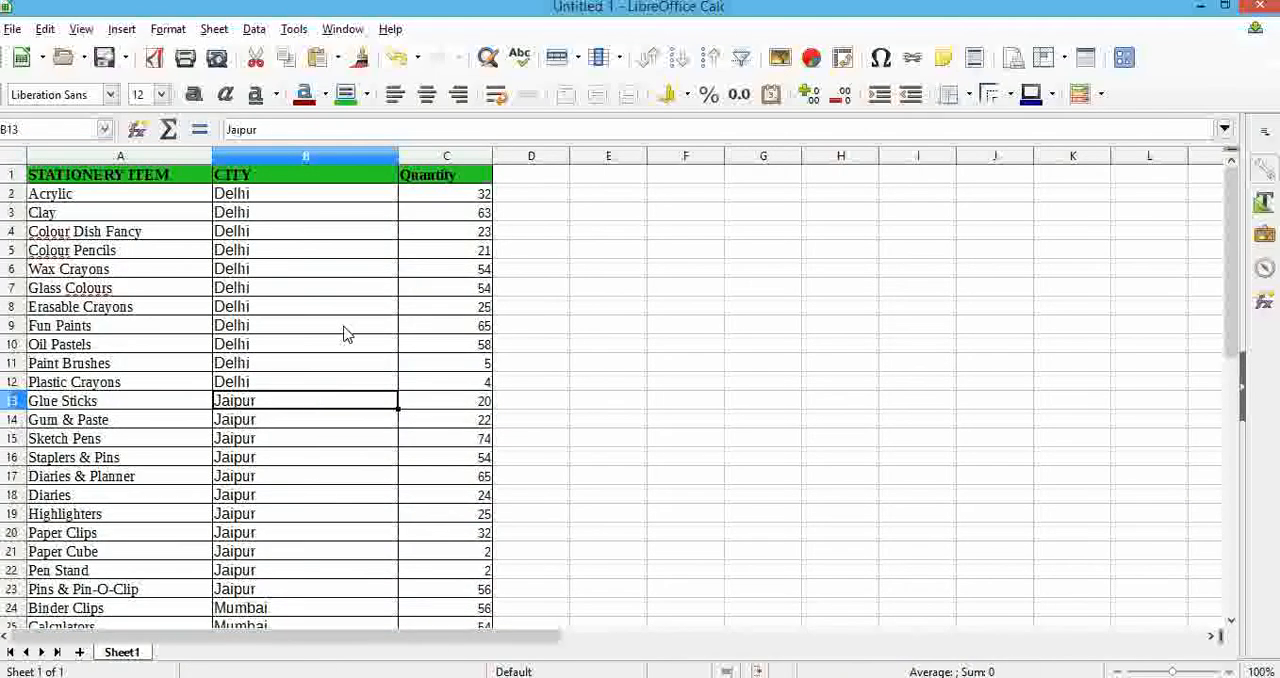
pyautogui.click(364, 184)
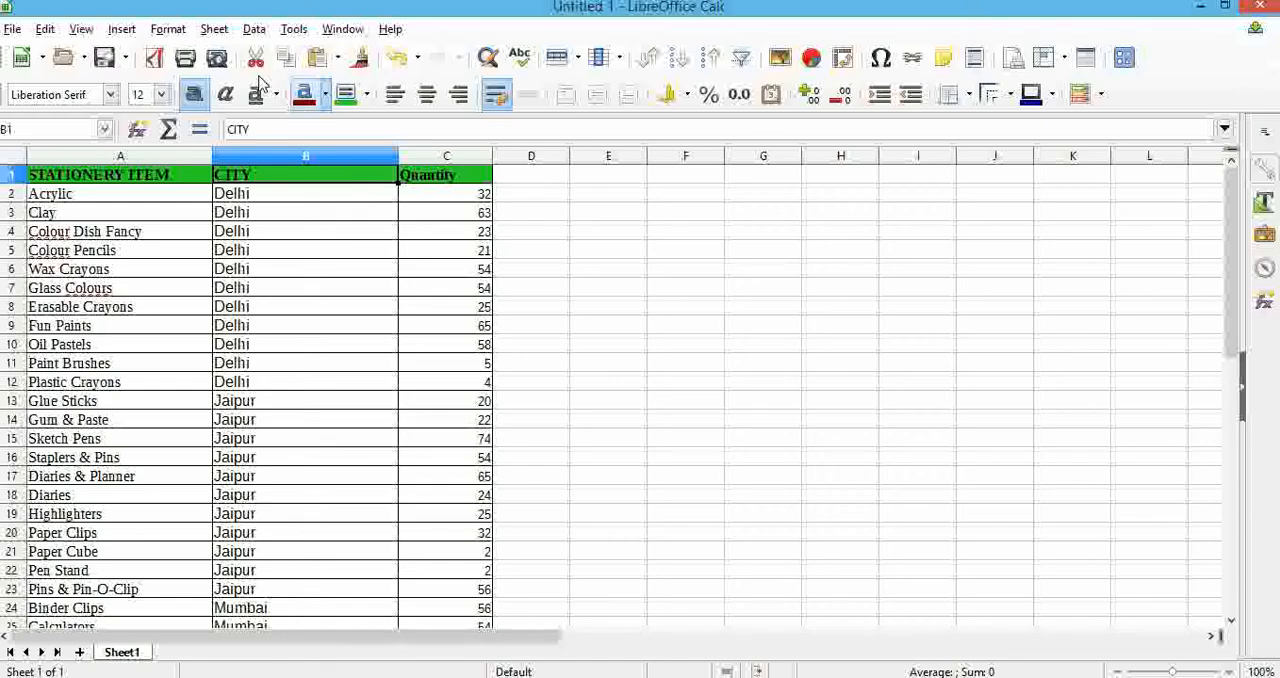
# Switch to the textbook document, review its figures on setting up subtotals and choosing subtotal options, and return to the spreadsheet.
pyautogui.click(256, 31)
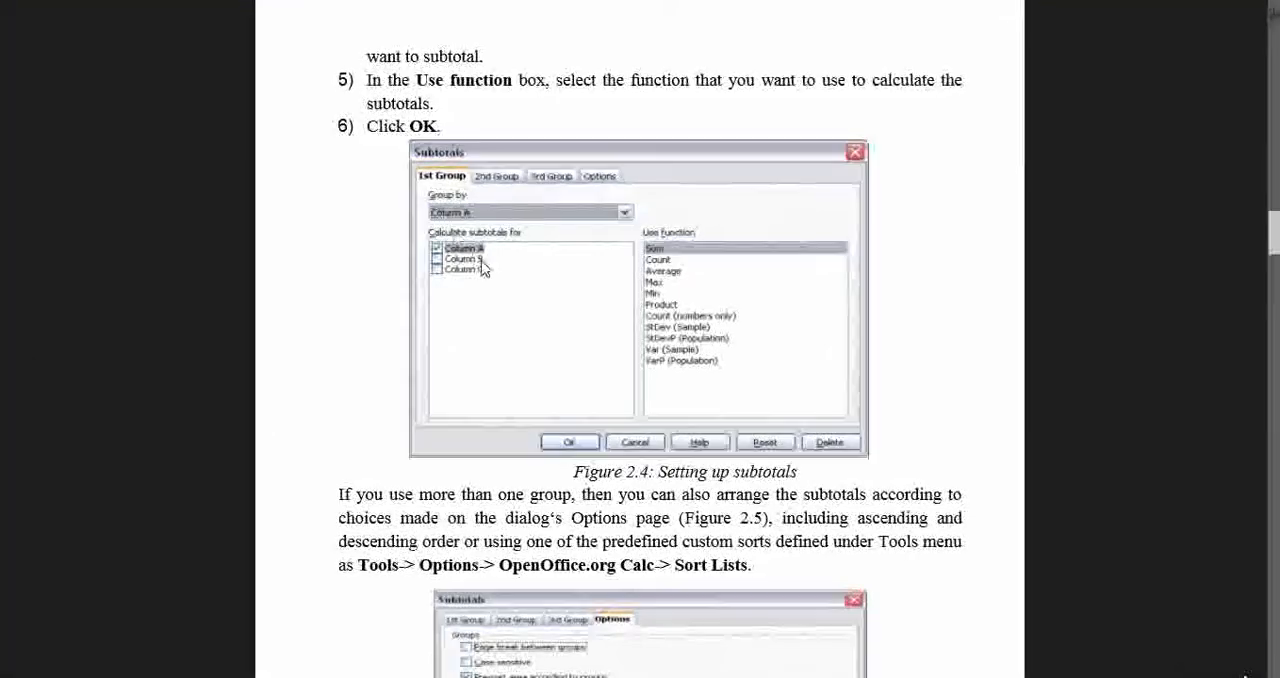
pyautogui.scroll(-3, 606, 488)
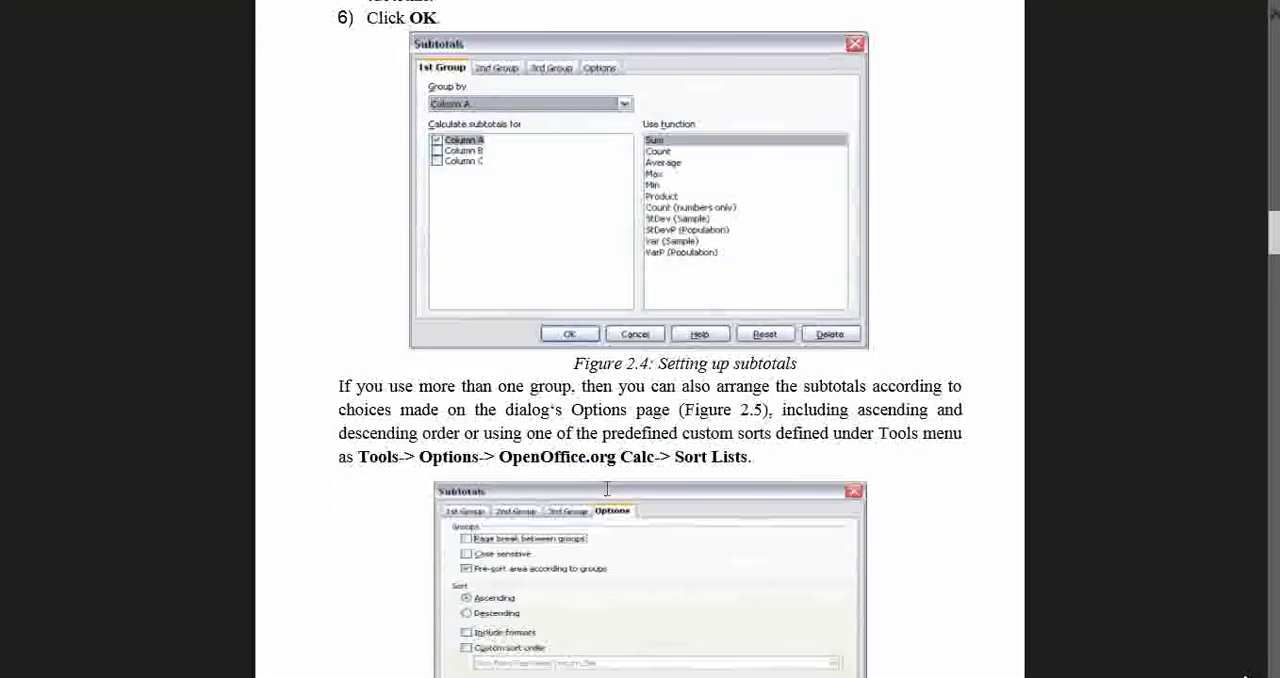
pyautogui.scroll(-12, 606, 488)
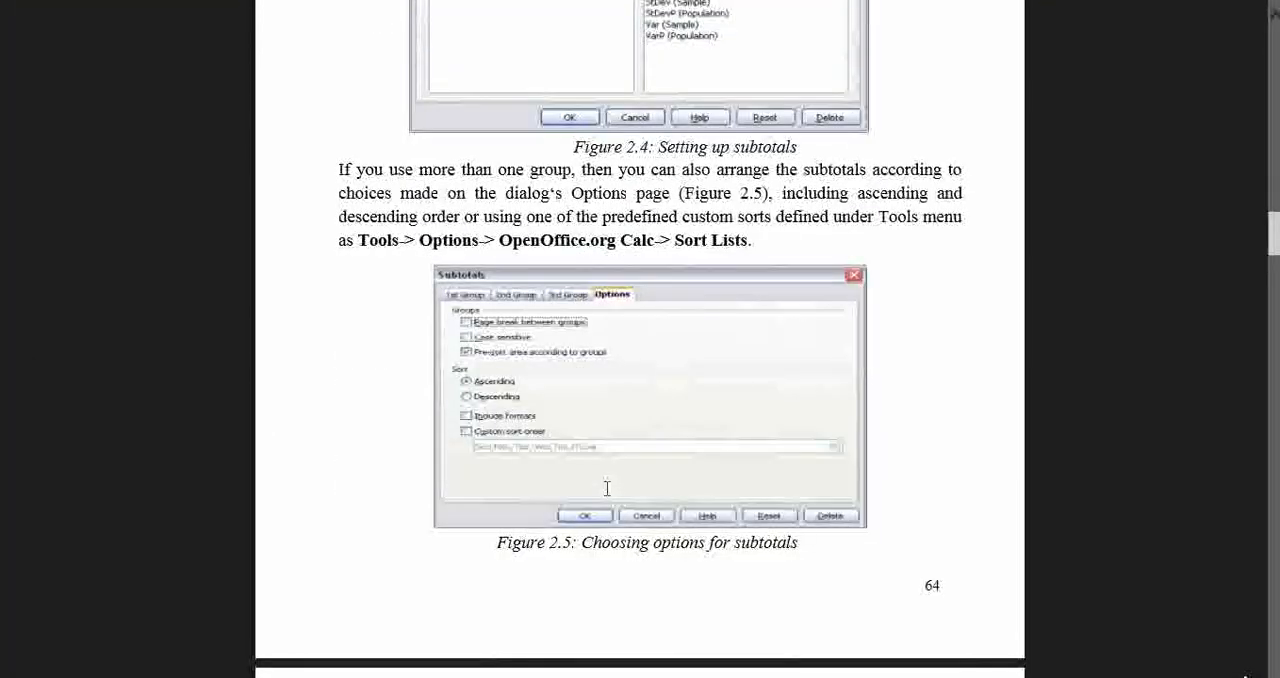
pyautogui.scroll(6, 606, 488)
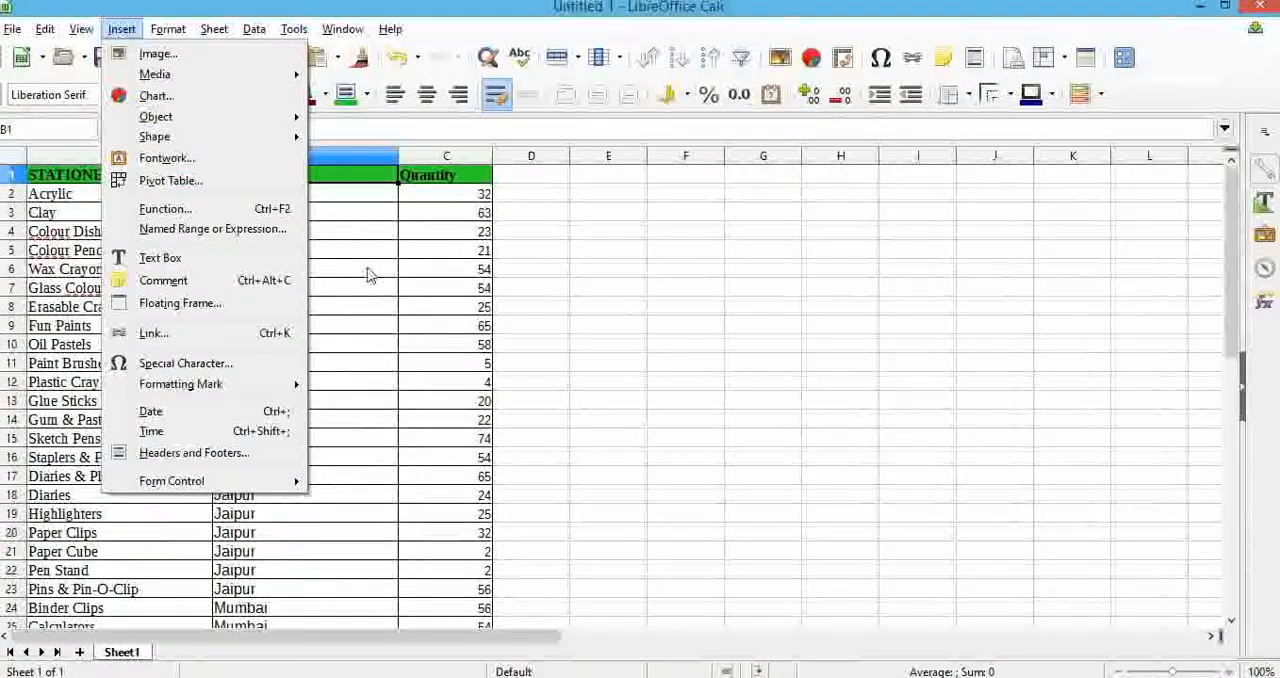
pyautogui.click(373, 246)
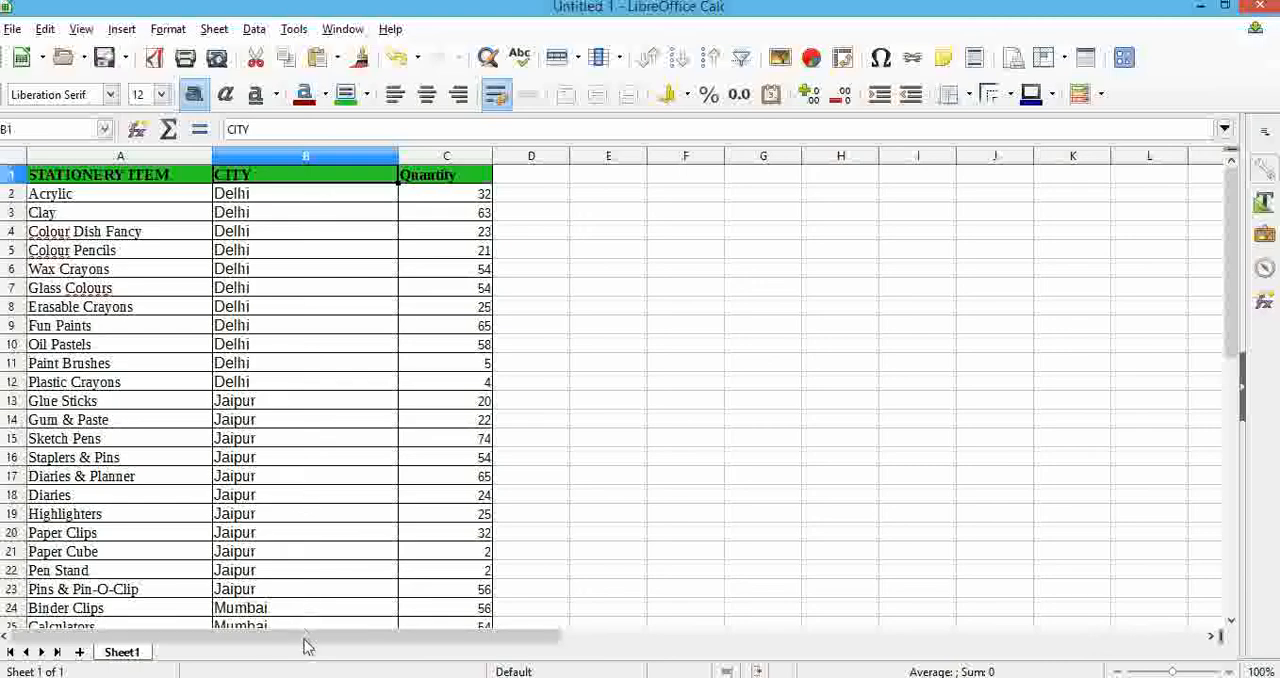
# Add subtotals to the stationery table, grouped by CITY and applying the Sum function to Quantity.
pyautogui.scroll(-1, 309, 557)
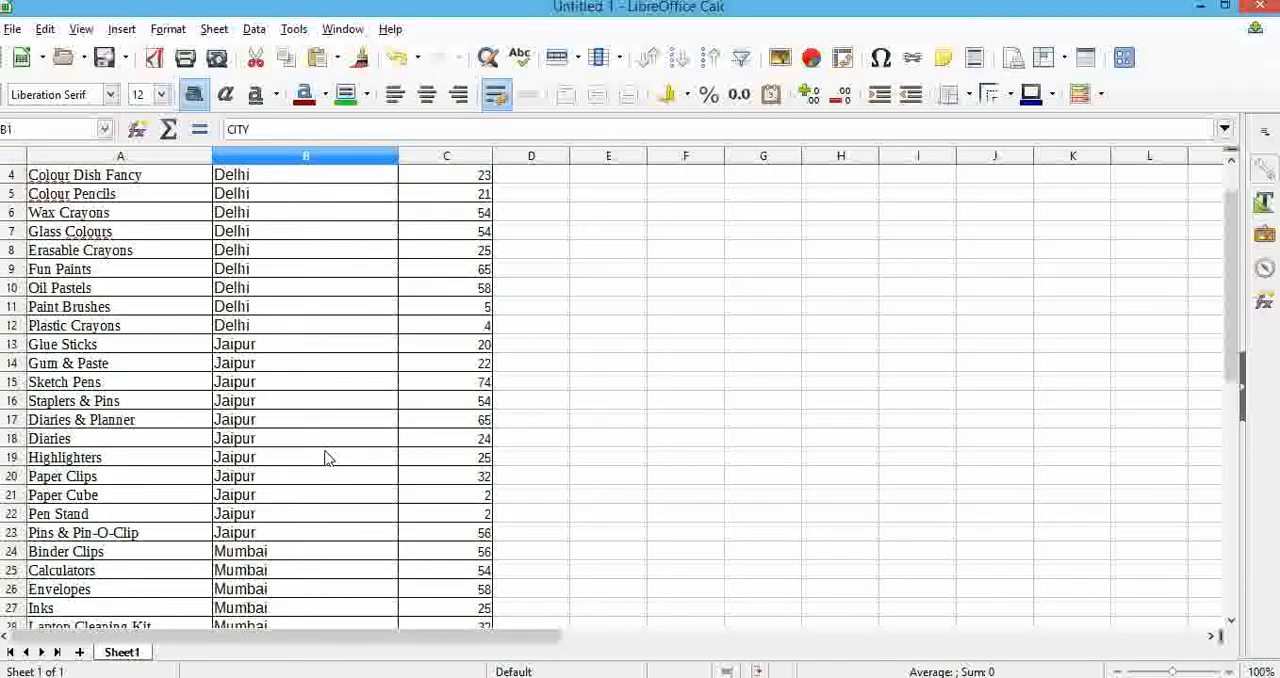
pyautogui.scroll(1, 328, 452)
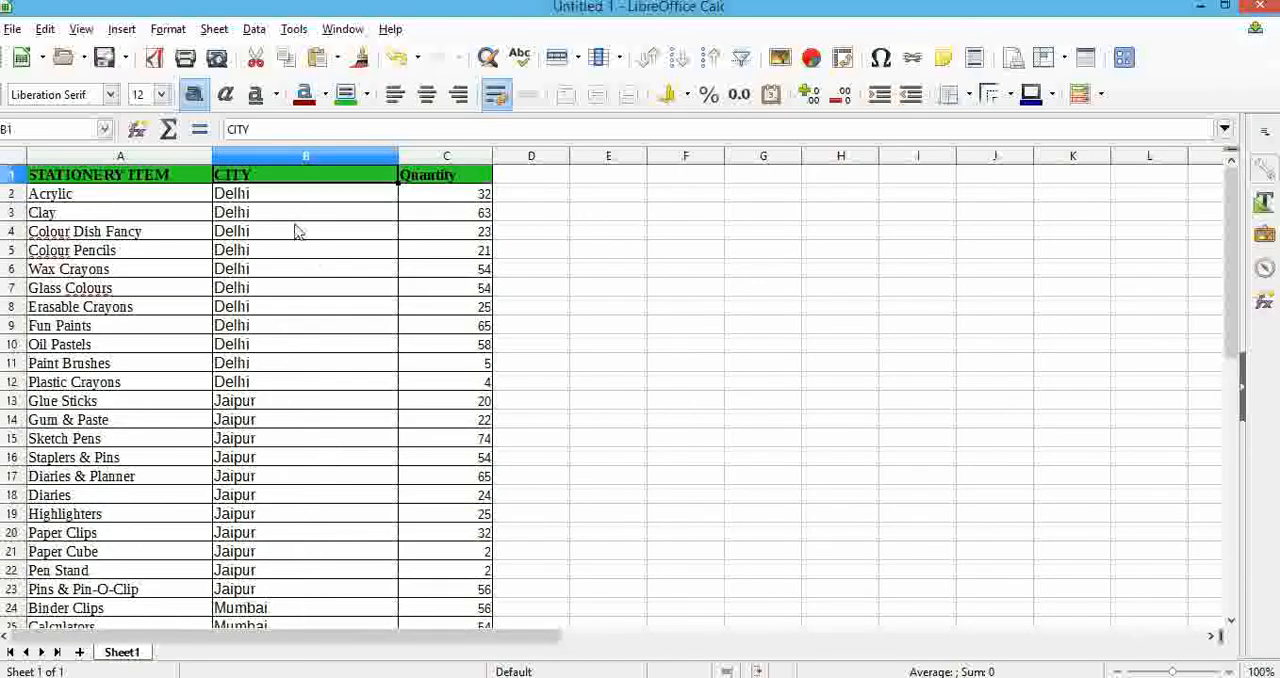
pyautogui.click(254, 29)
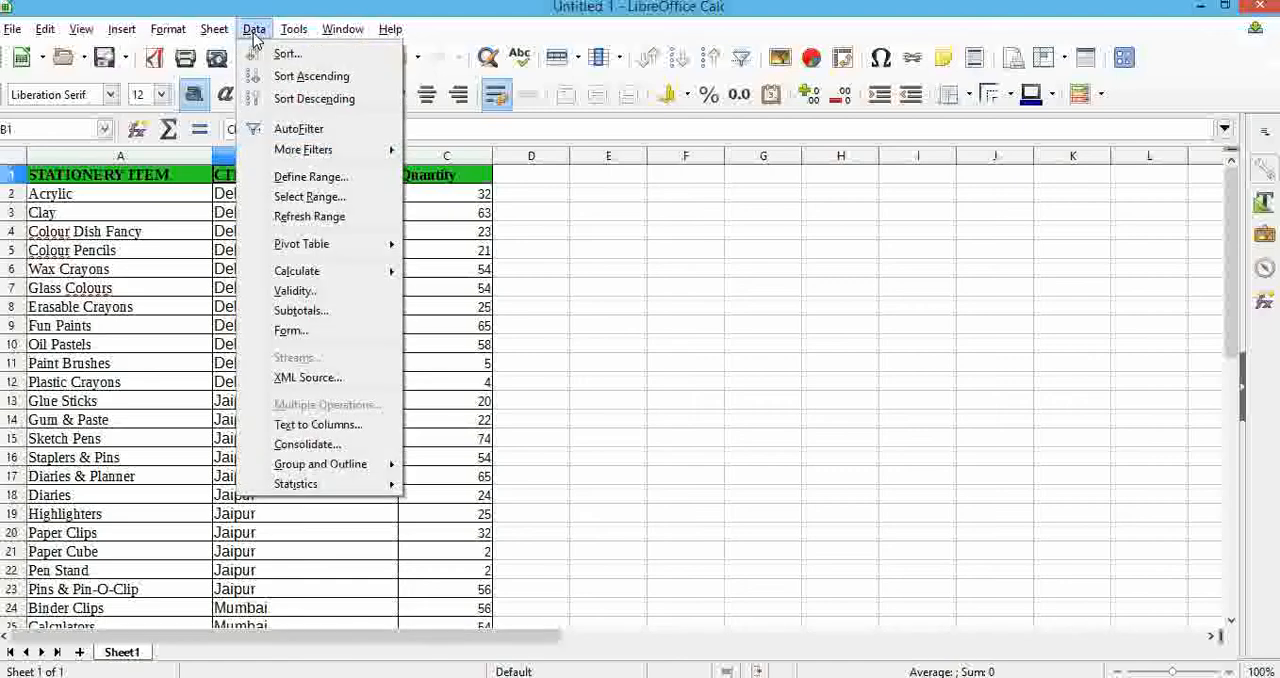
pyautogui.click(301, 311)
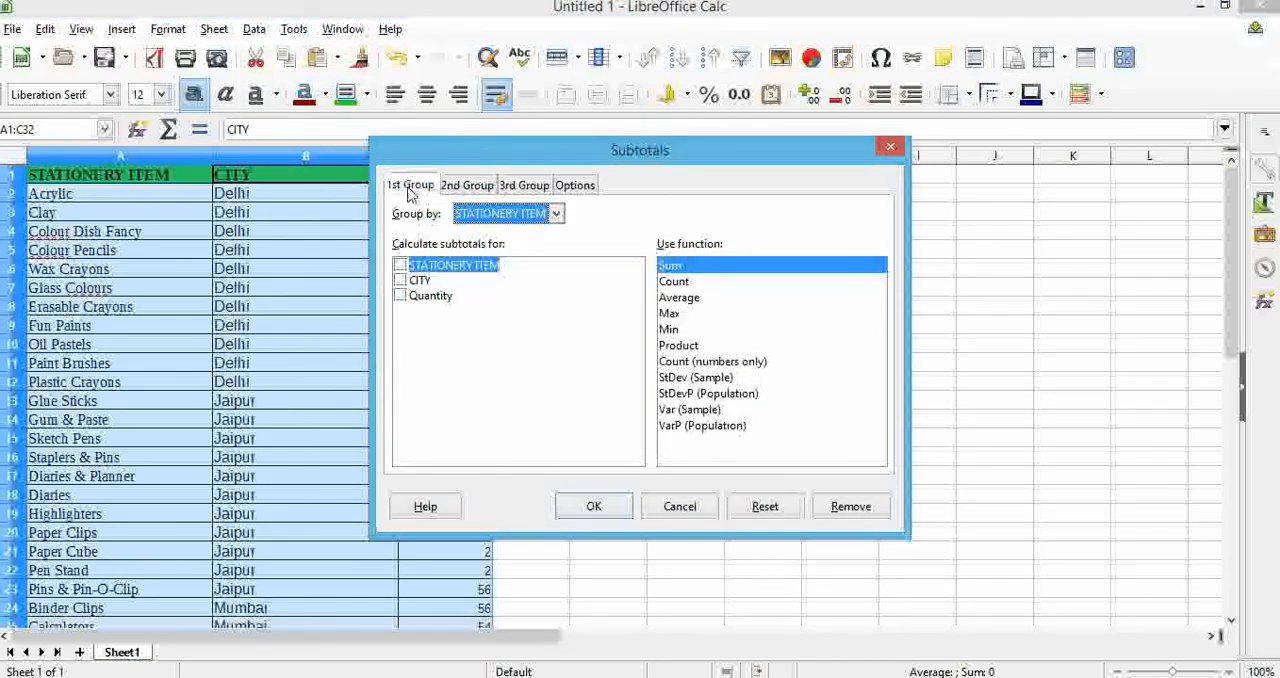
pyautogui.click(465, 218)
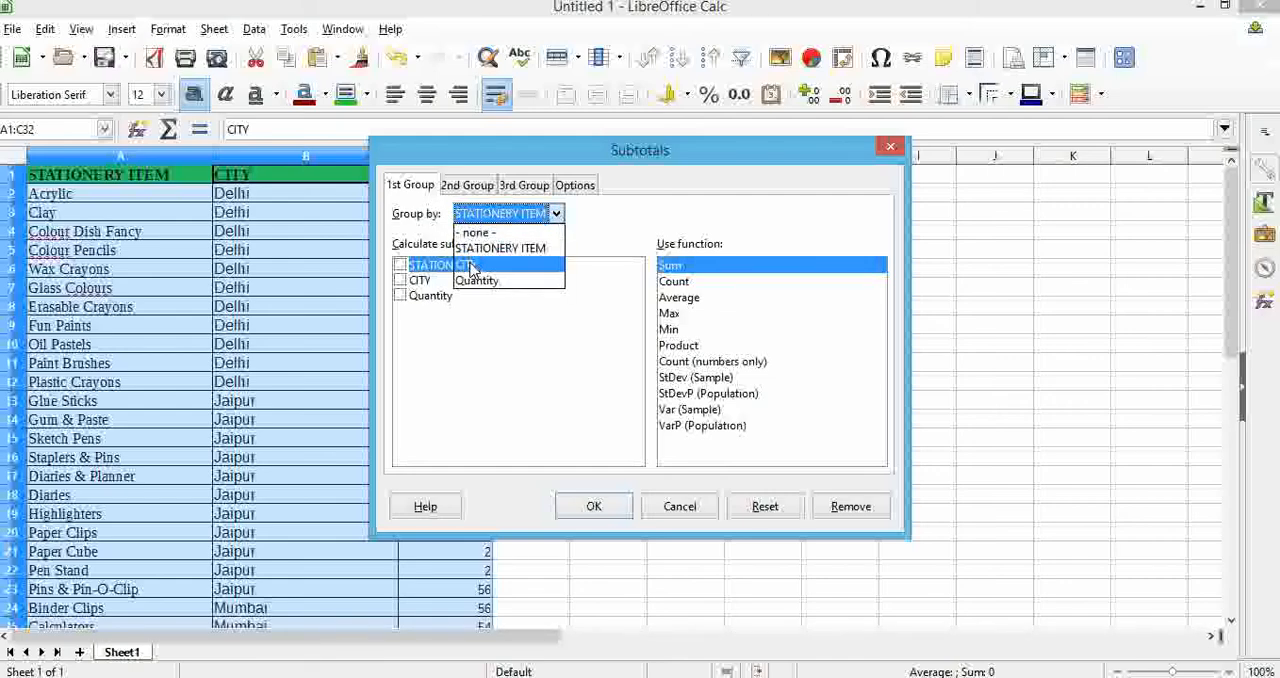
pyautogui.click(470, 265)
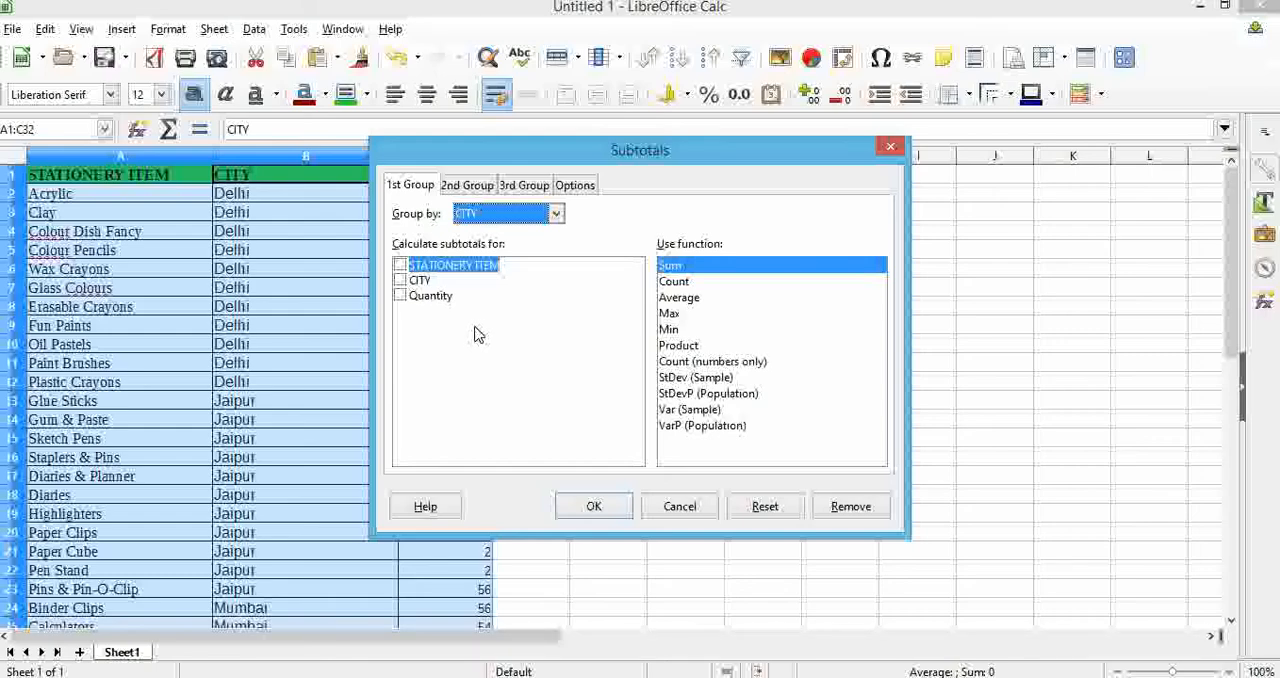
pyautogui.click(428, 298)
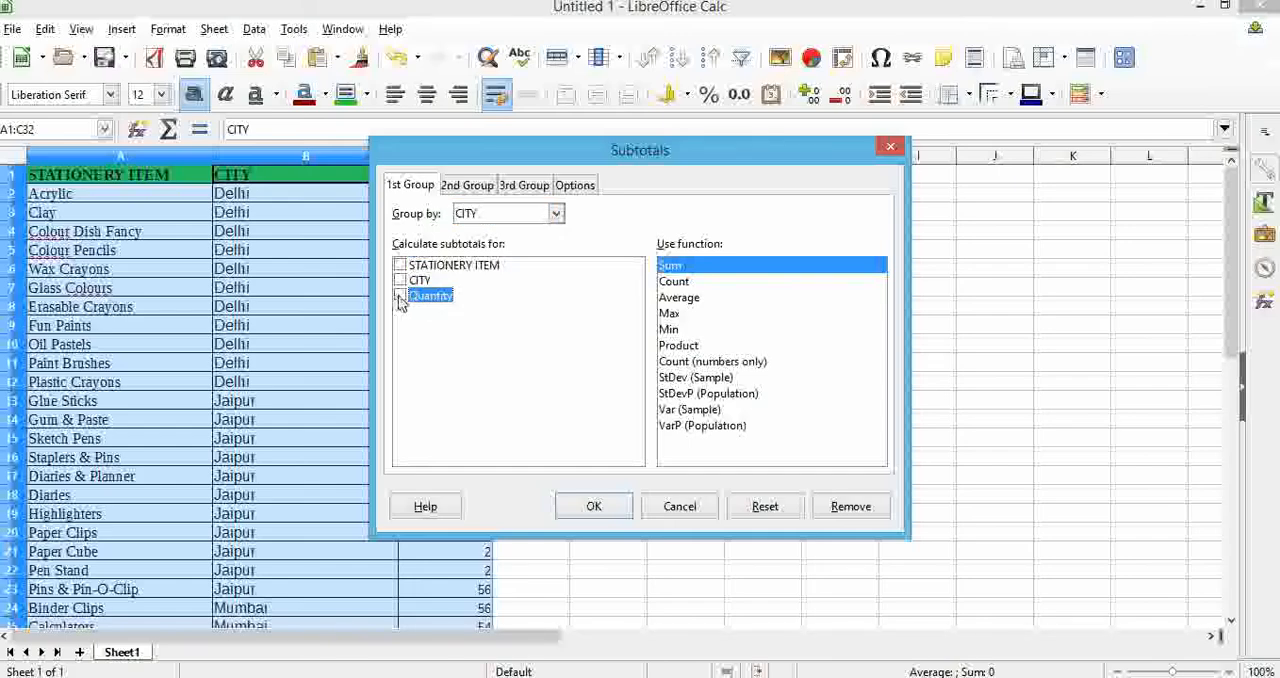
pyautogui.click(400, 297)
pyautogui.click(597, 507)
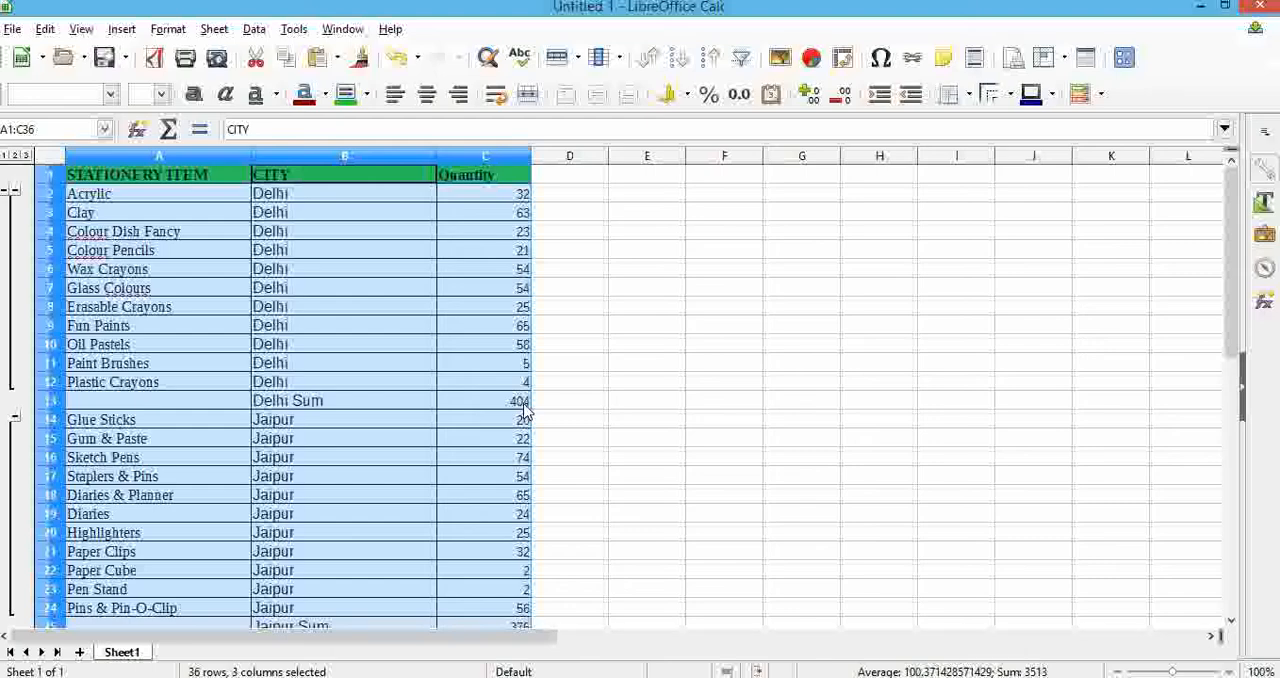
# Collapse the outline groups of the Mumbai, Jaipur and Delhi item rows, leaving only the city sums and grand total displayed.
pyautogui.scroll(-3, 527, 410)
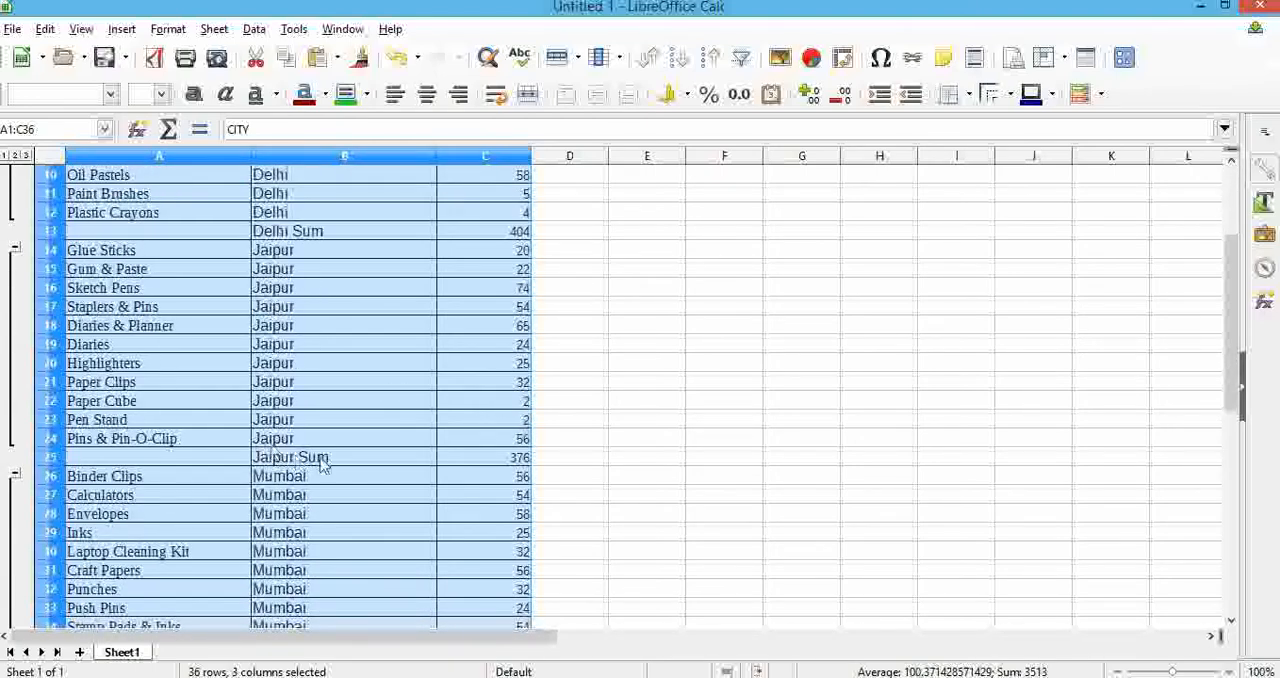
pyautogui.scroll(-2, 510, 460)
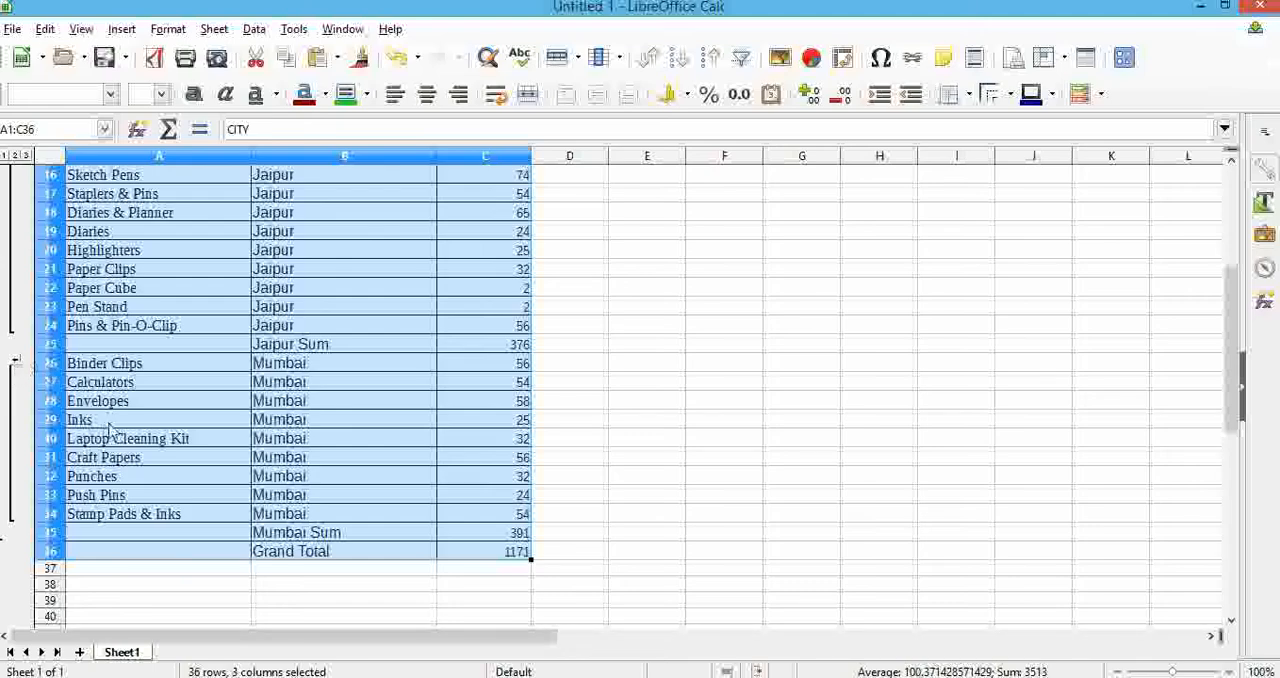
pyautogui.click(15, 359)
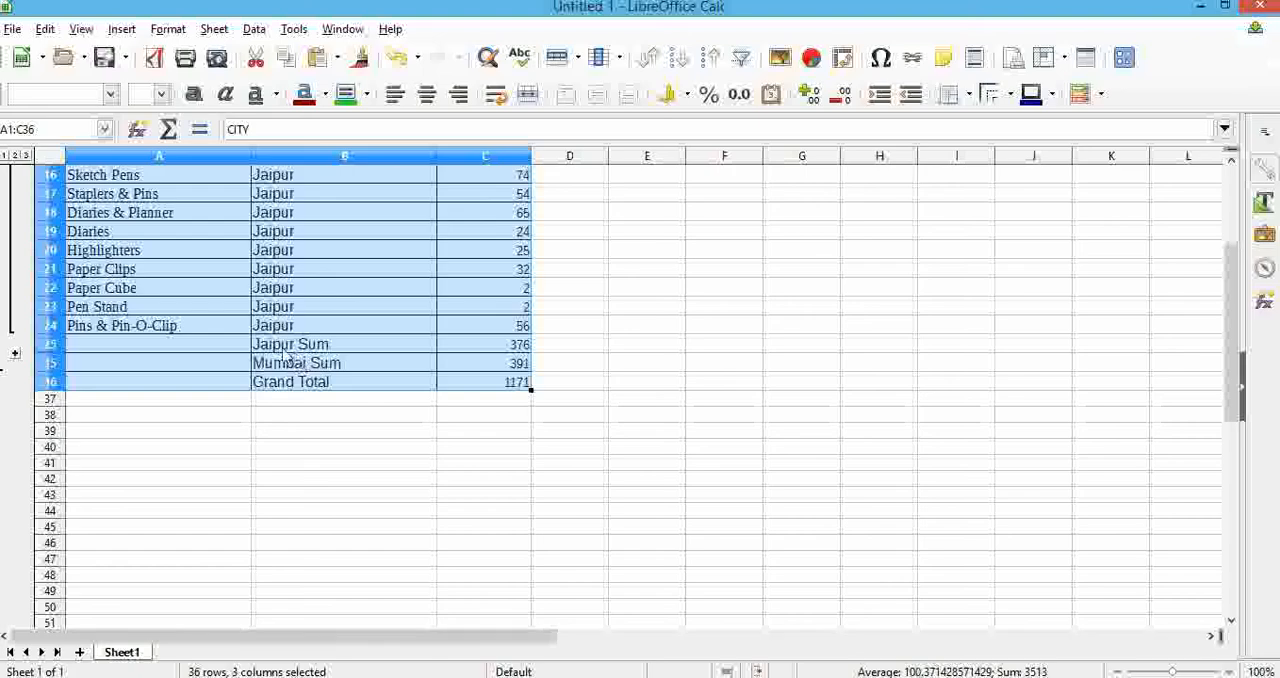
pyautogui.scroll(3, 200, 340)
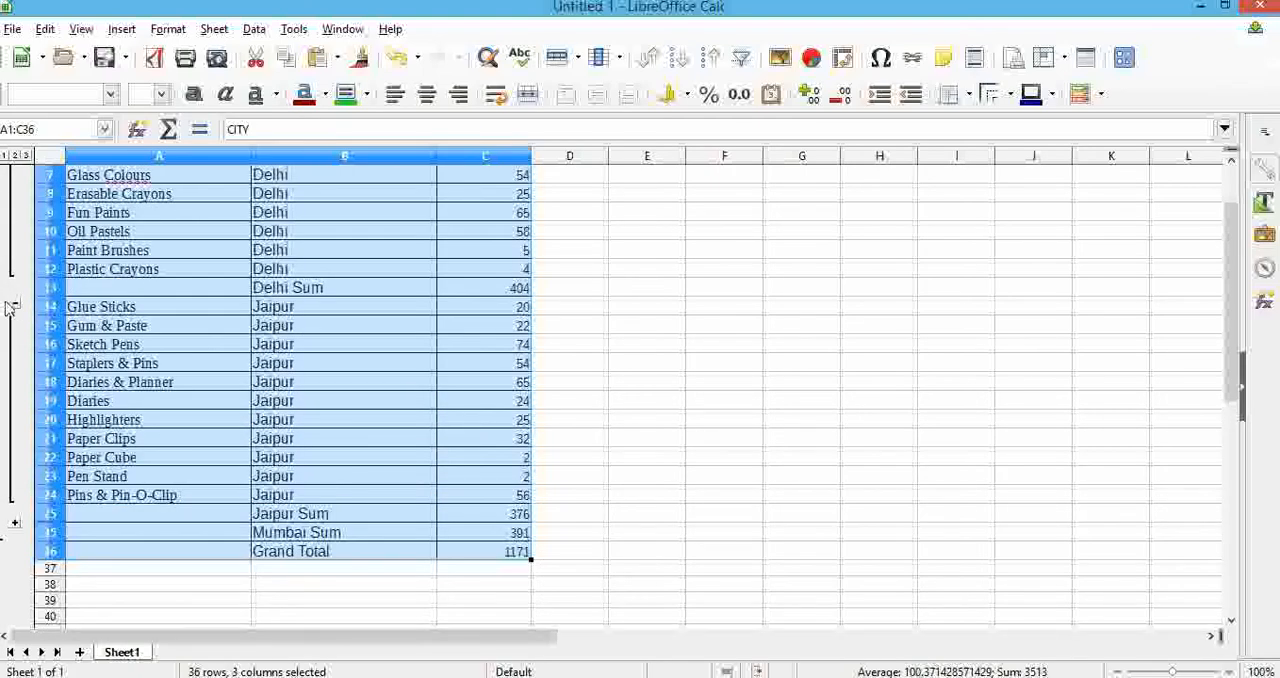
pyautogui.click(14, 304)
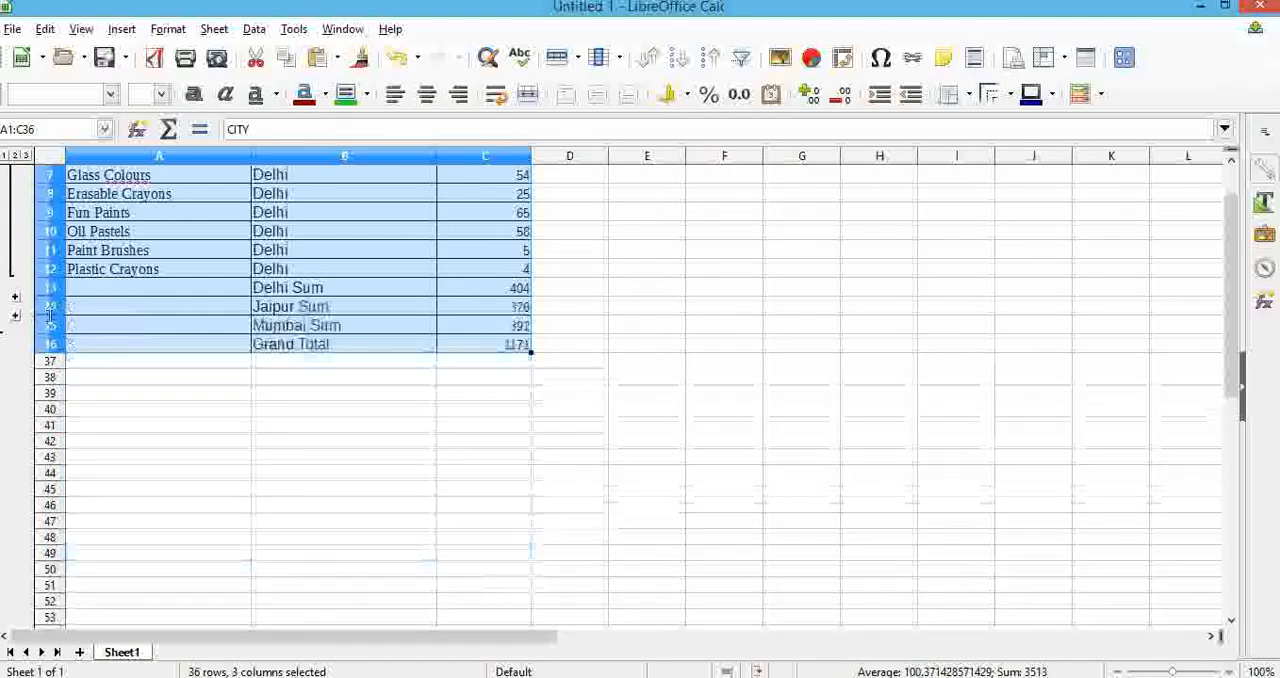
pyautogui.scroll(2, 12, 200)
pyautogui.click(12, 195)
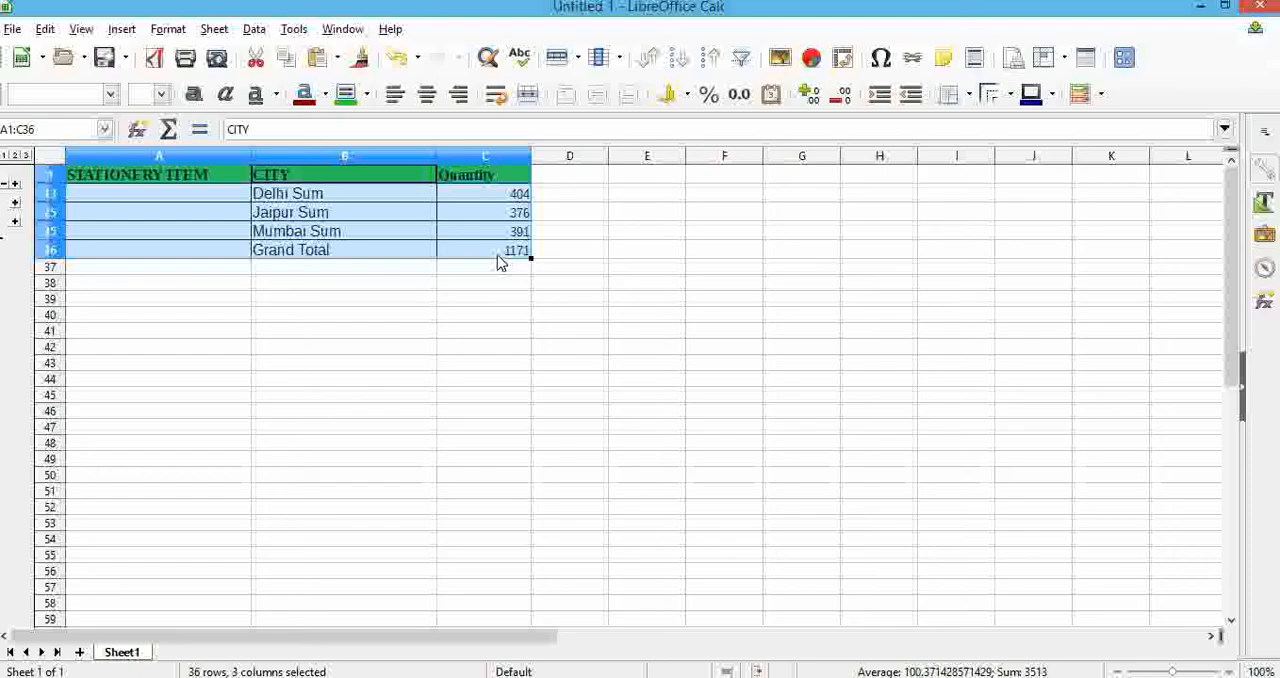
# Expand the outline groups of the Delhi, Jaipur and Mumbai item rows so every item is listed again.
pyautogui.click(15, 186)
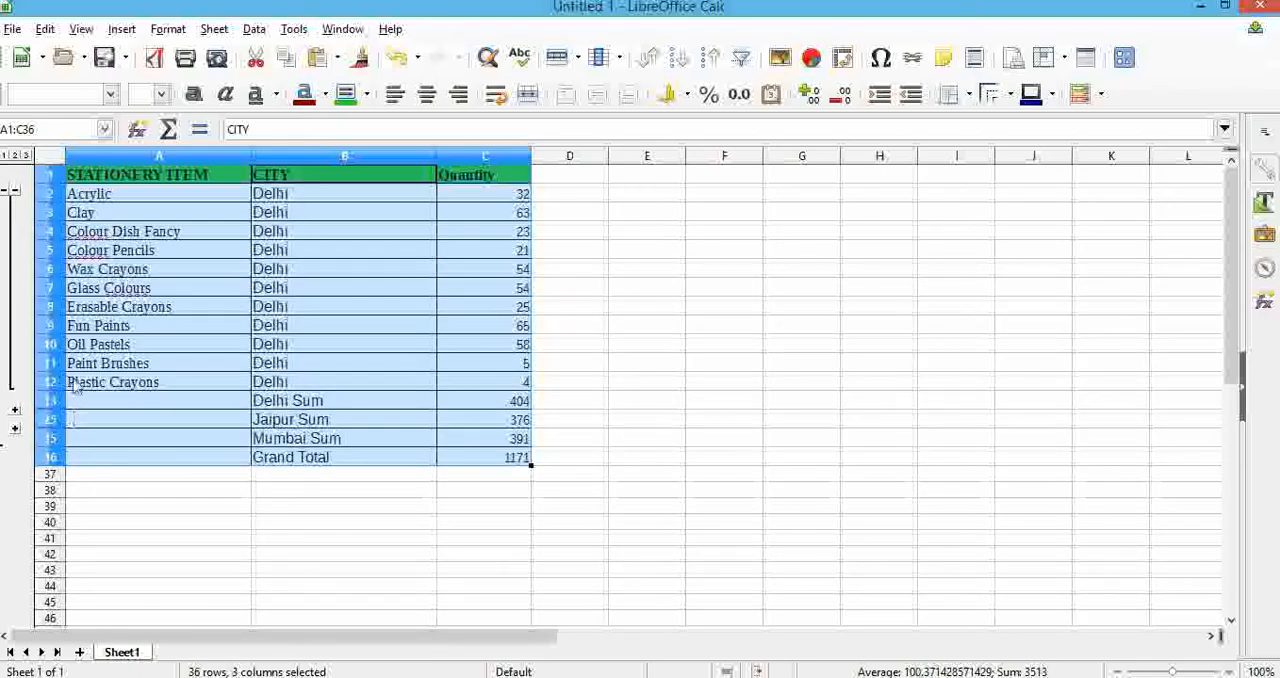
pyautogui.click(15, 418)
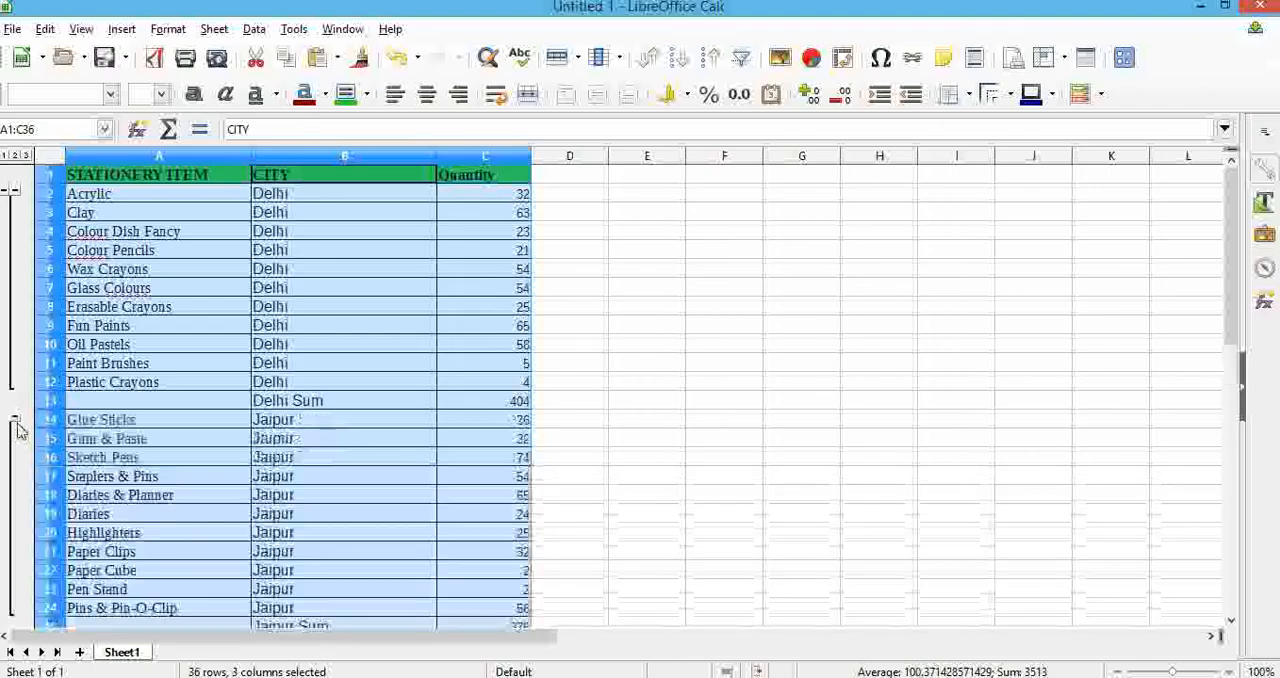
pyautogui.scroll(-2, 14, 523)
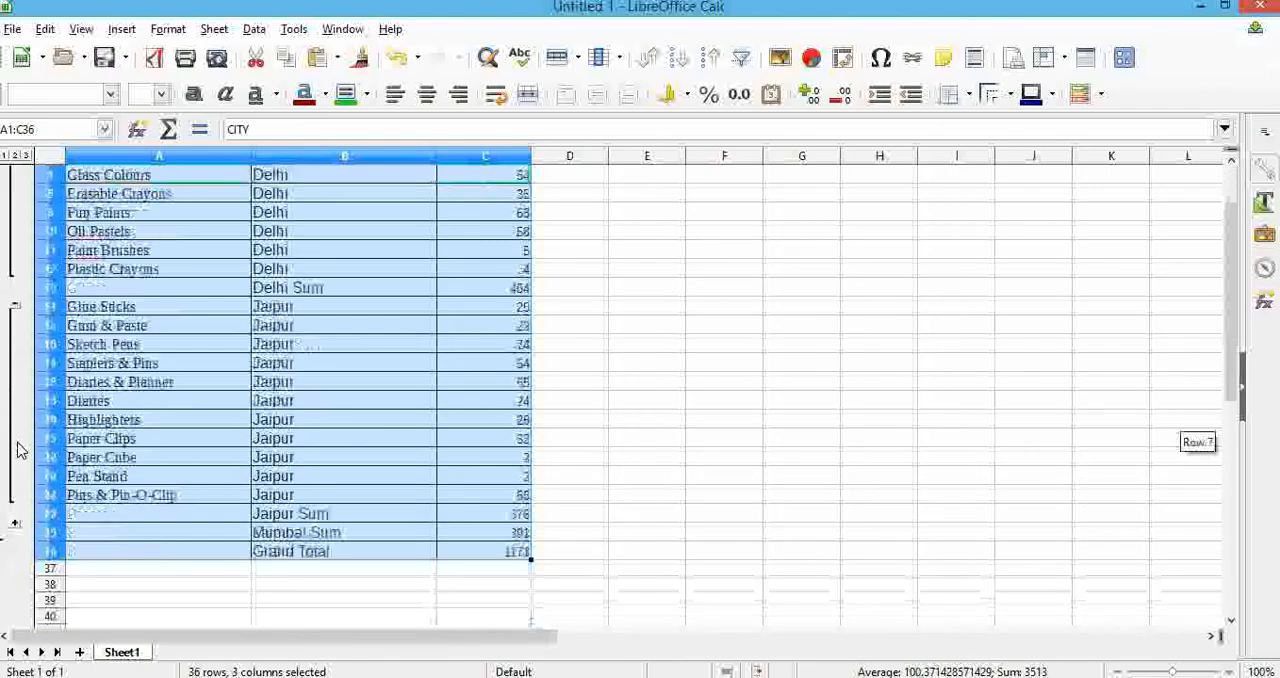
pyautogui.click(15, 525)
pyautogui.scroll(-3, 323, 378)
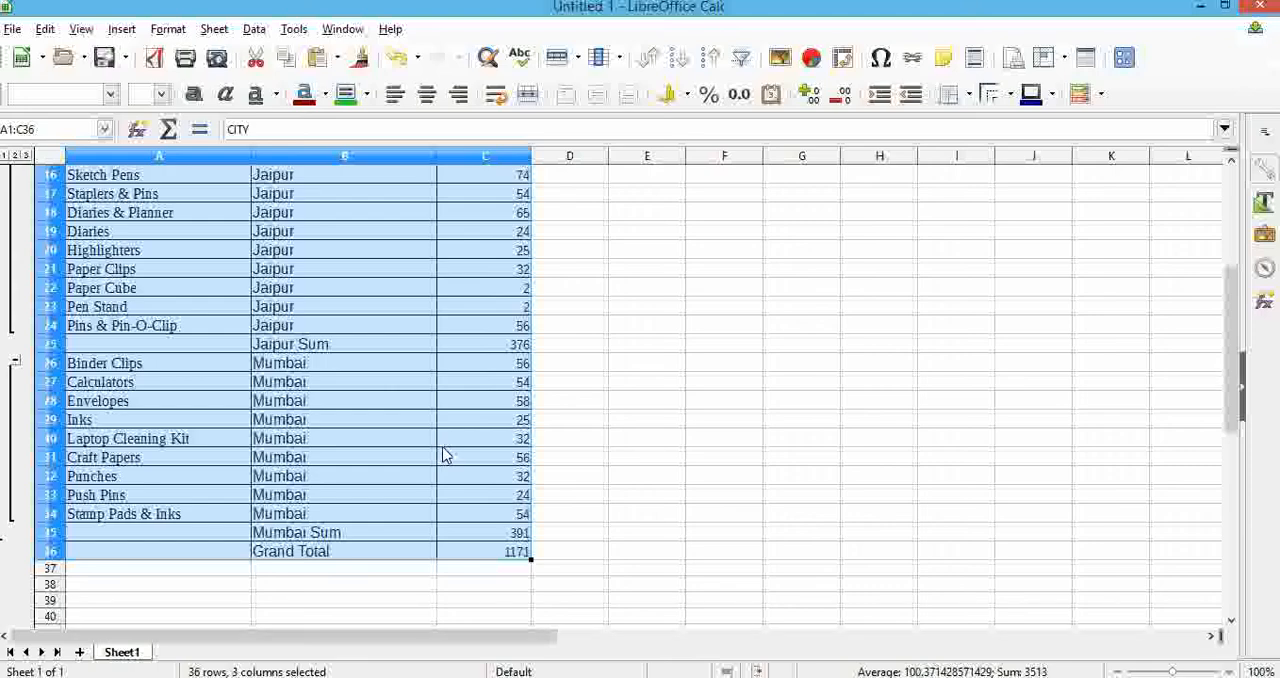
pyautogui.scroll(5, 445, 455)
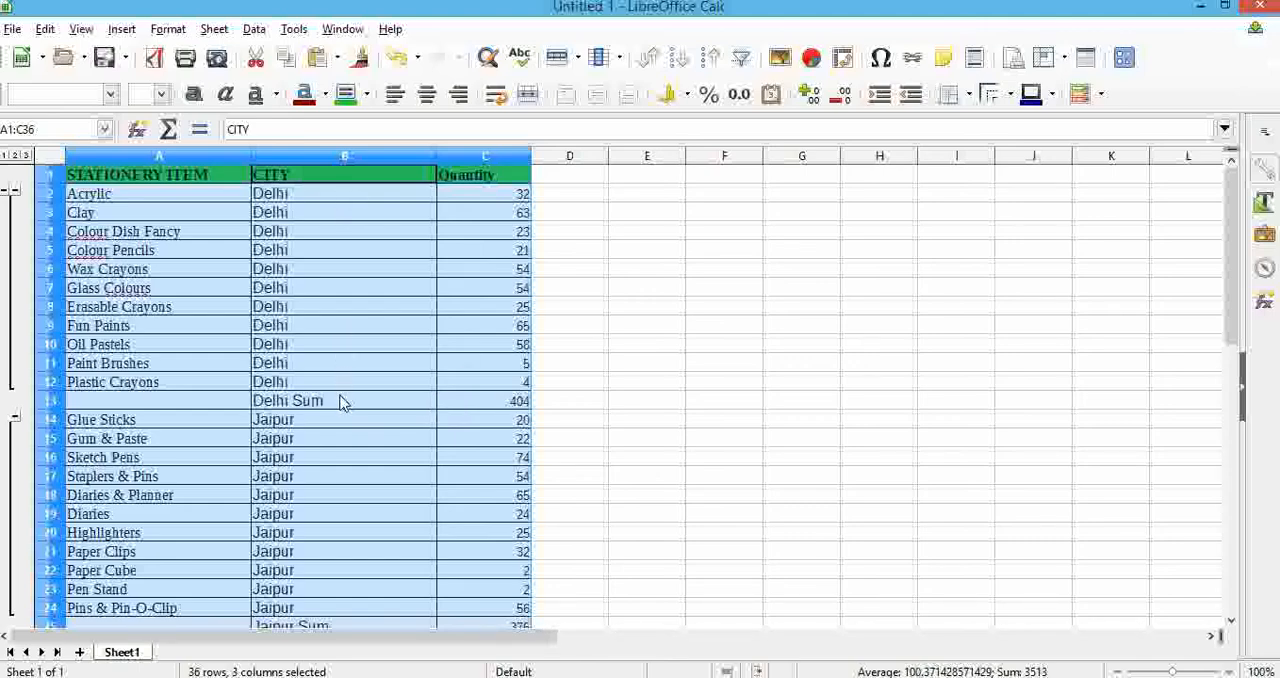
# Change the subtotal function for Quantity, grouped by CITY, to Max.
pyautogui.click(256, 30)
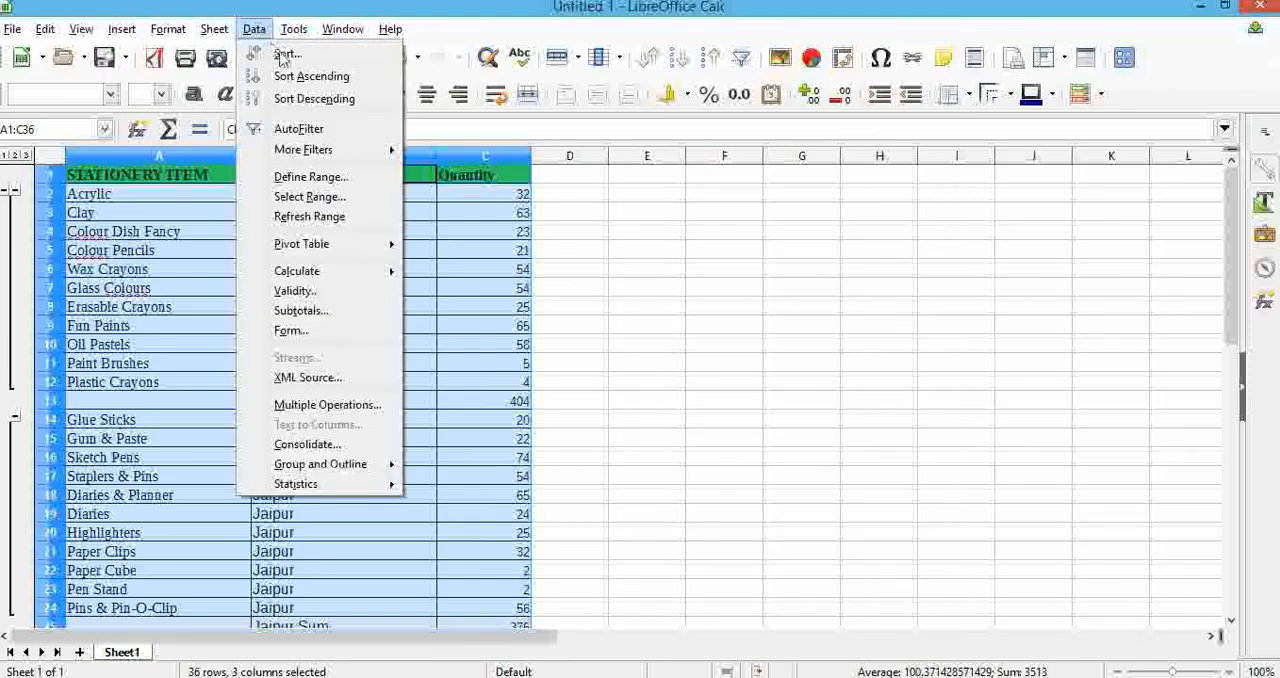
pyautogui.click(316, 310)
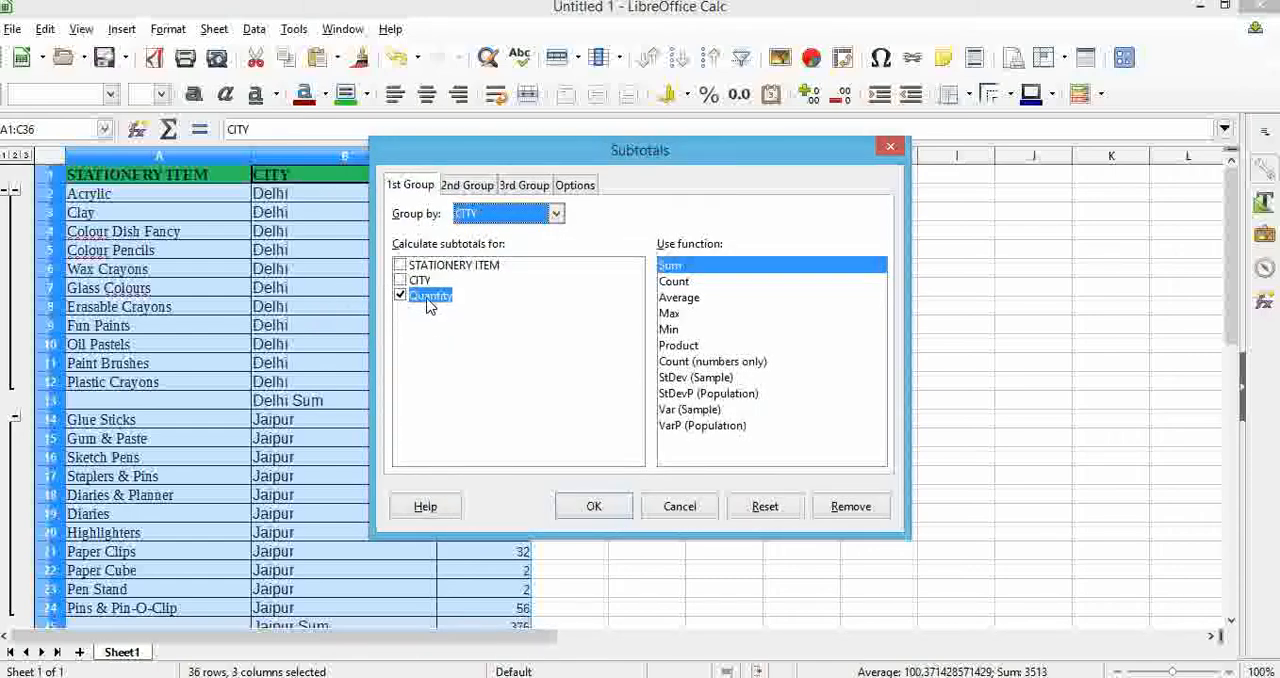
pyautogui.click(675, 314)
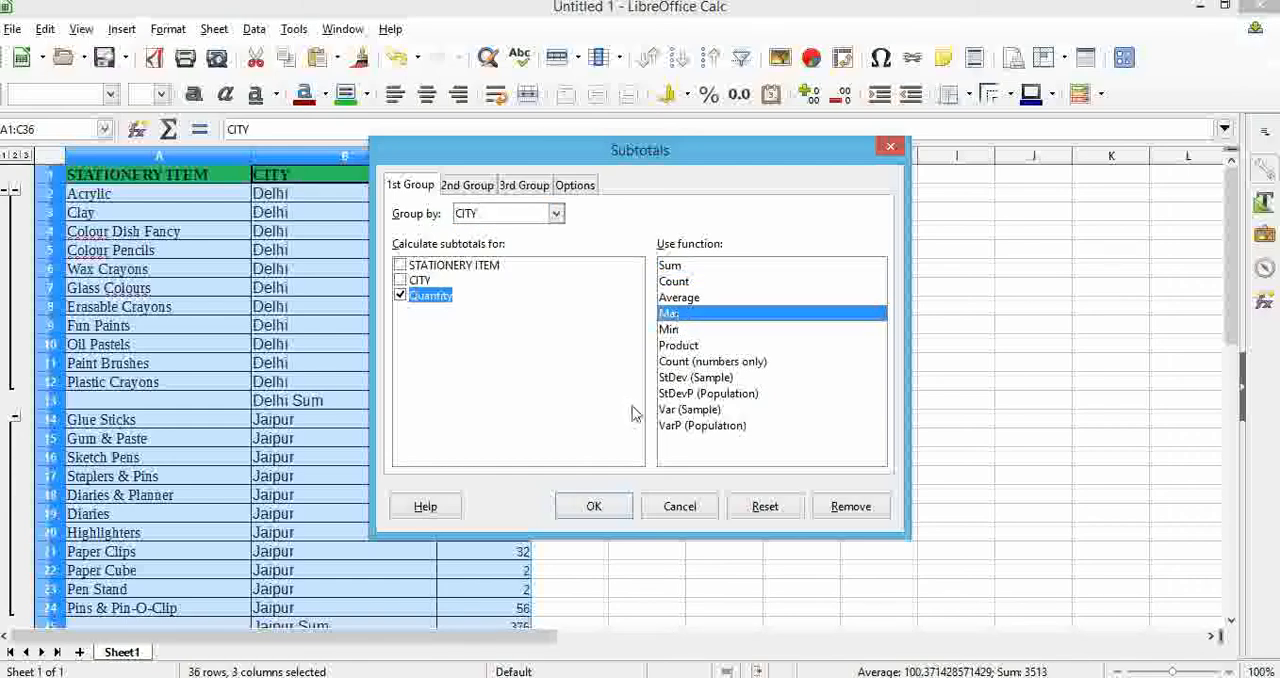
pyautogui.click(593, 506)
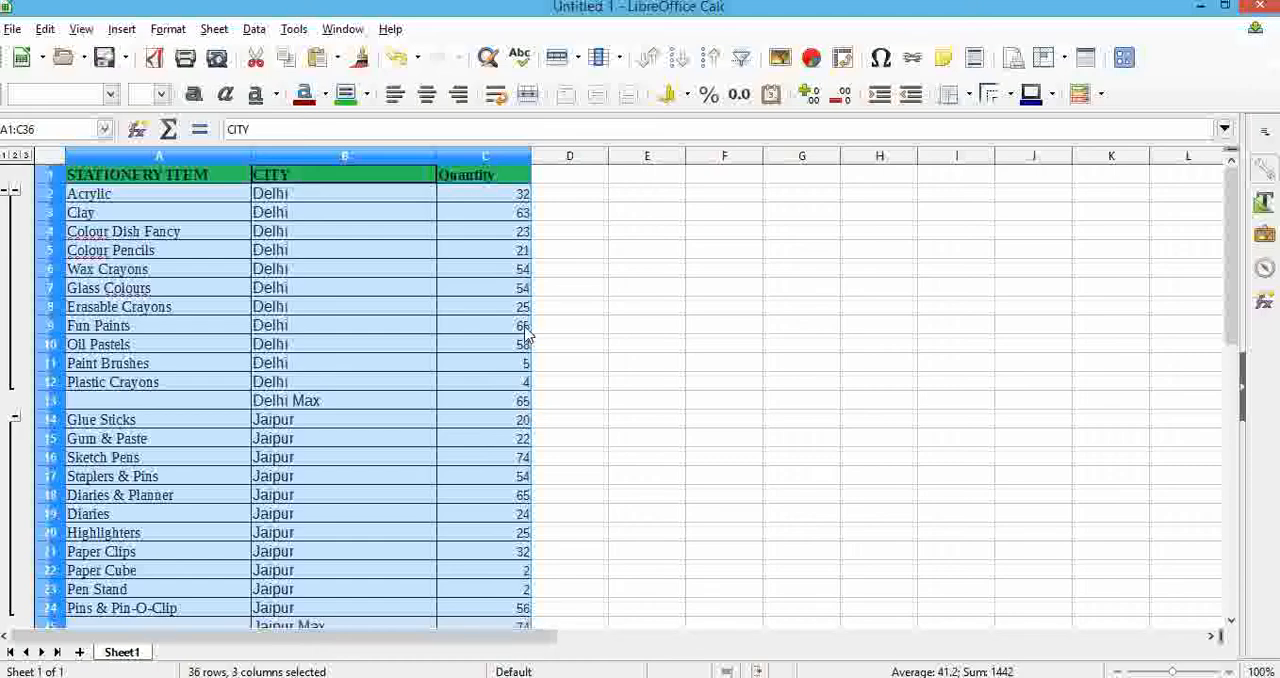
# Compare the Max rows for Delhi, Jaipur and Mumbai with the individual item quantities in each city group.
pyautogui.click(470, 333)
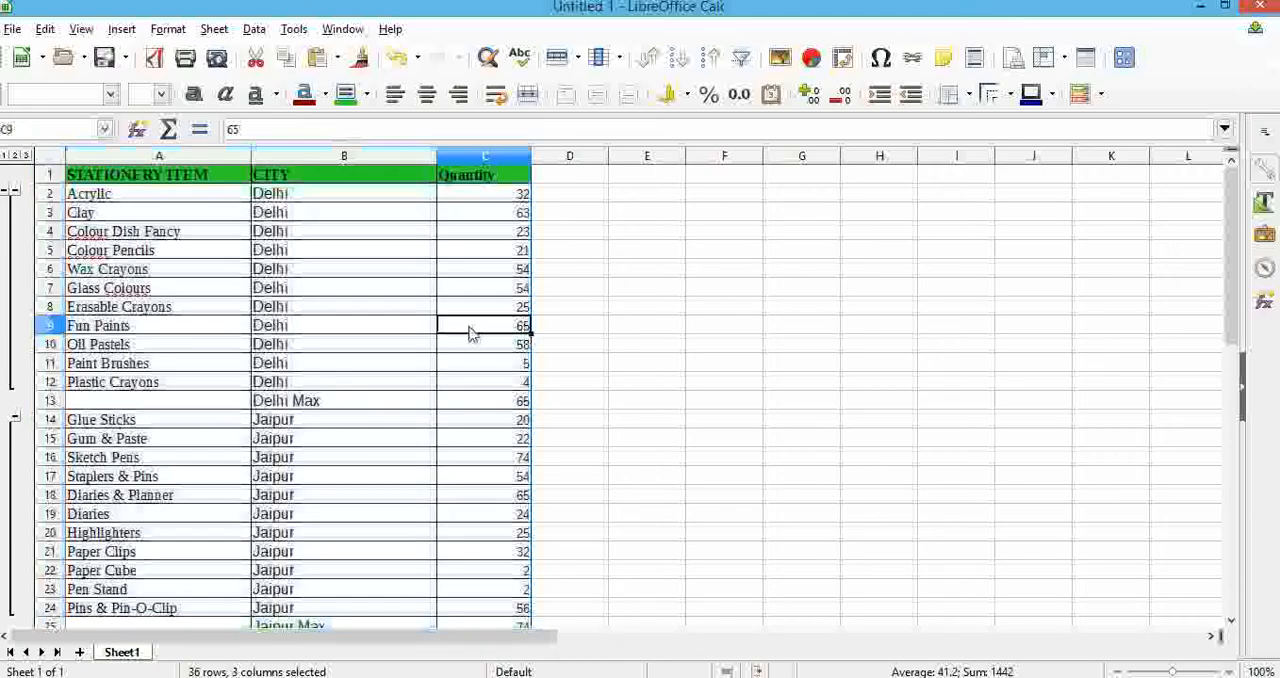
pyautogui.click(149, 327)
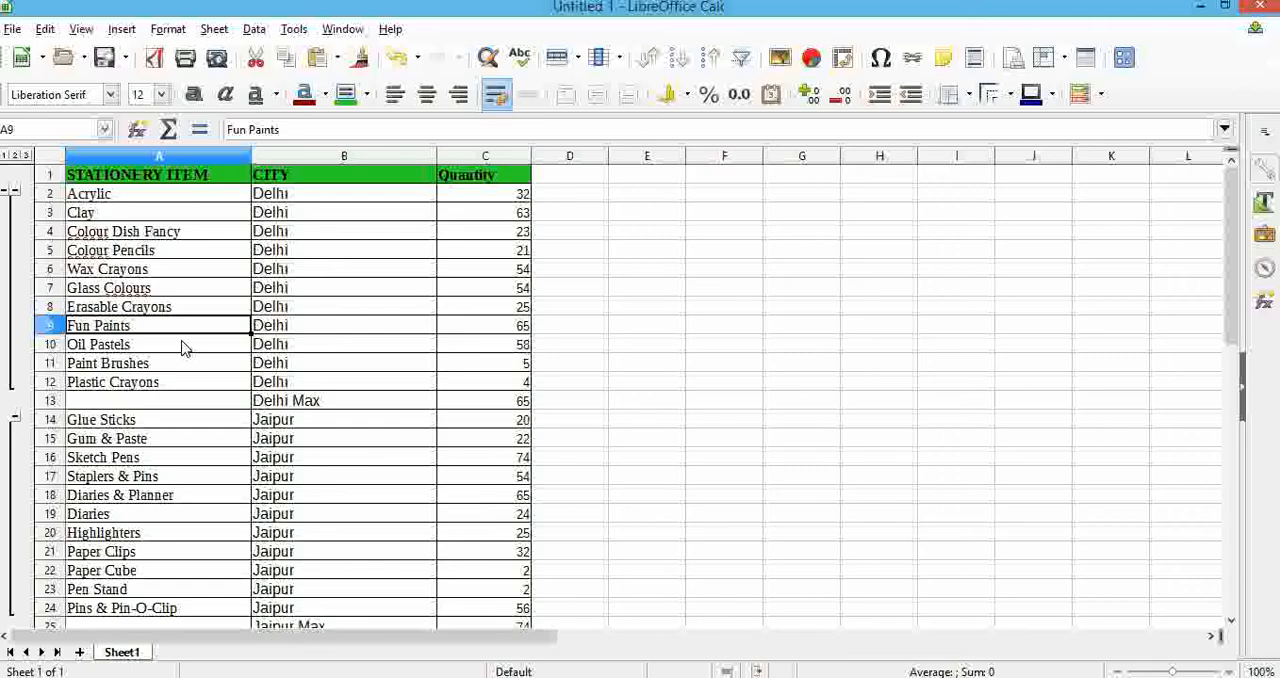
pyautogui.scroll(-3, 421, 413)
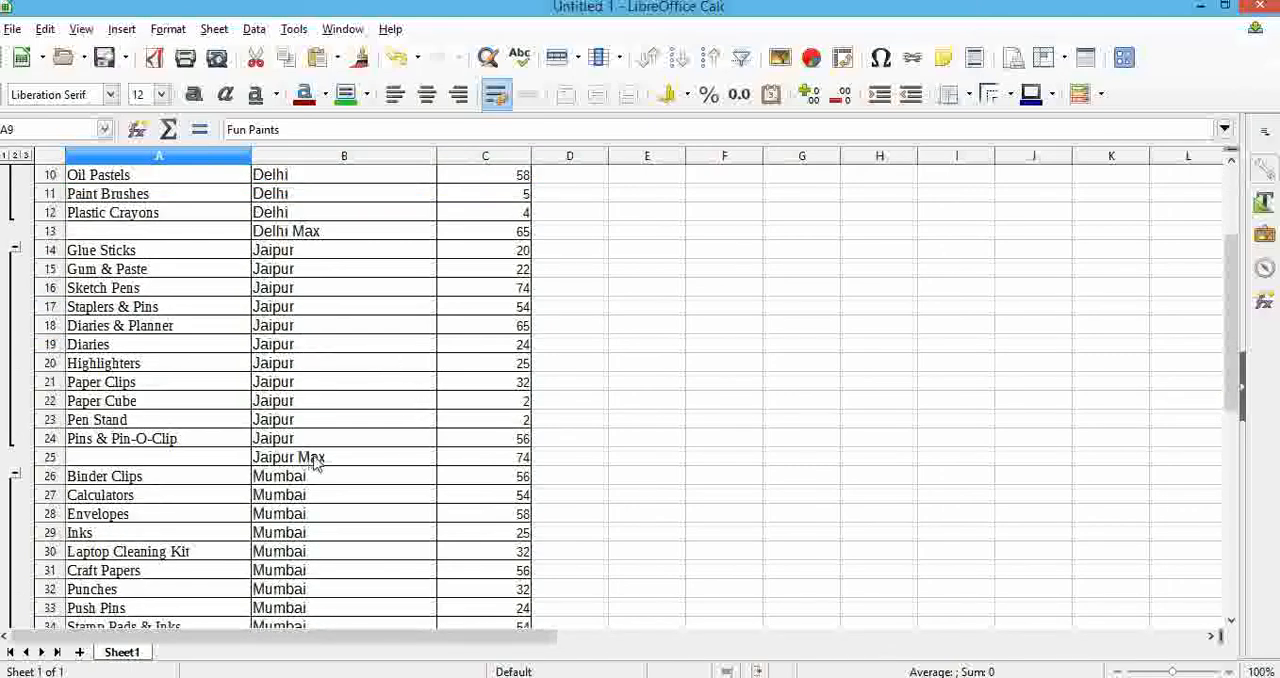
pyautogui.click(516, 460)
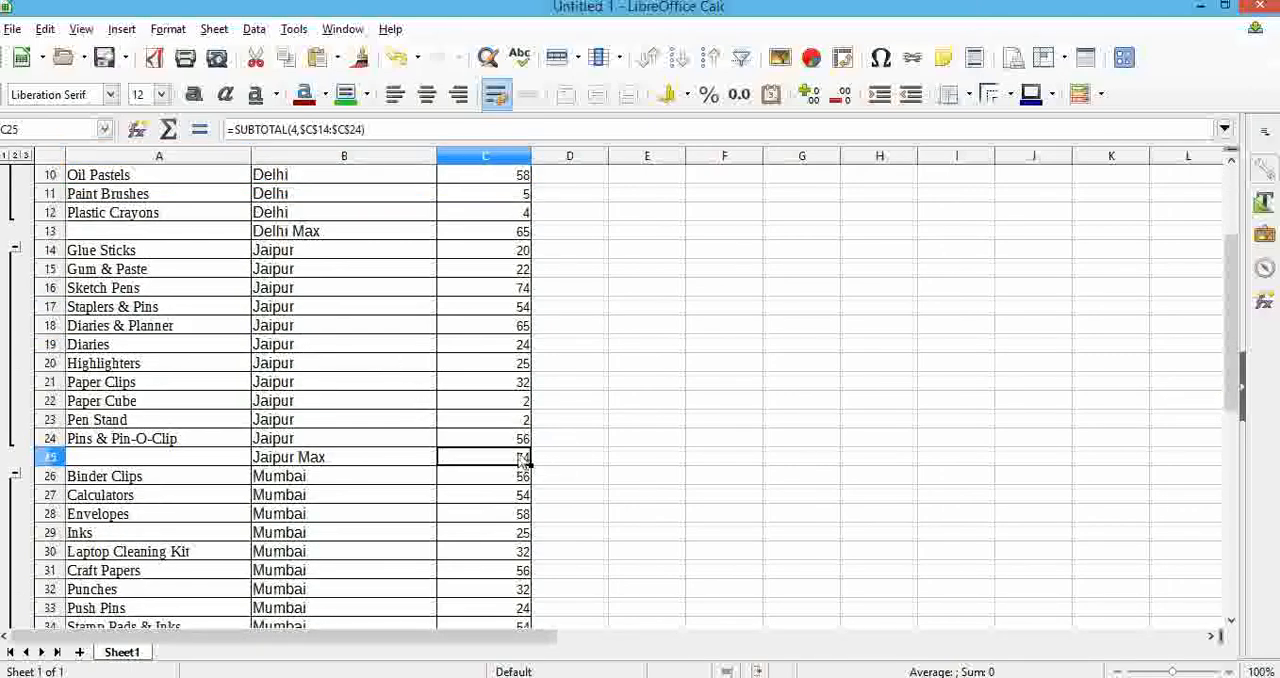
pyautogui.click(516, 289)
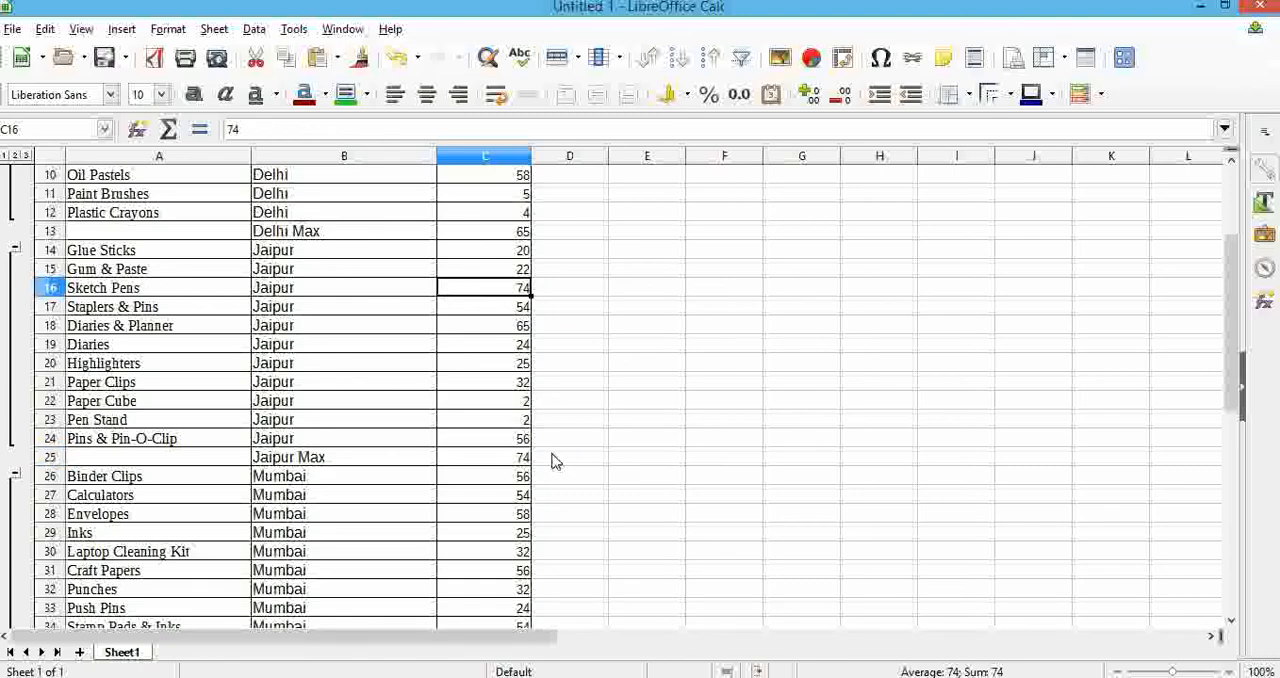
pyautogui.scroll(-3, 551, 458)
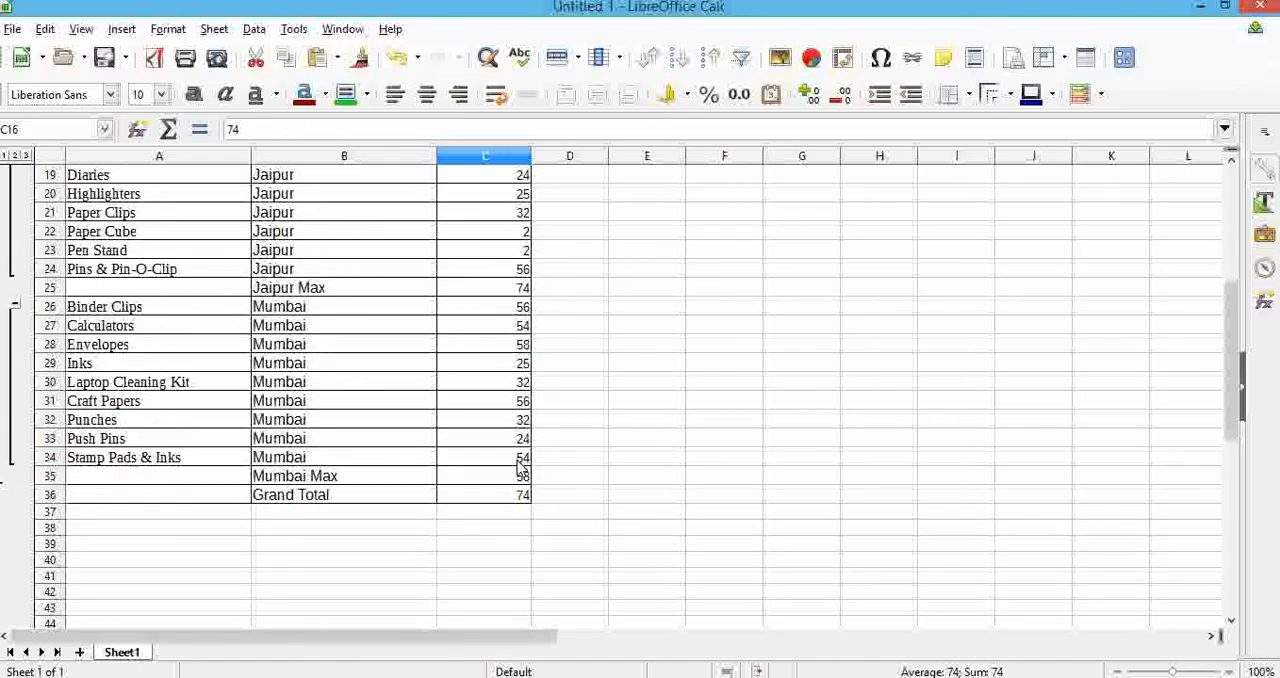
pyautogui.click(518, 459)
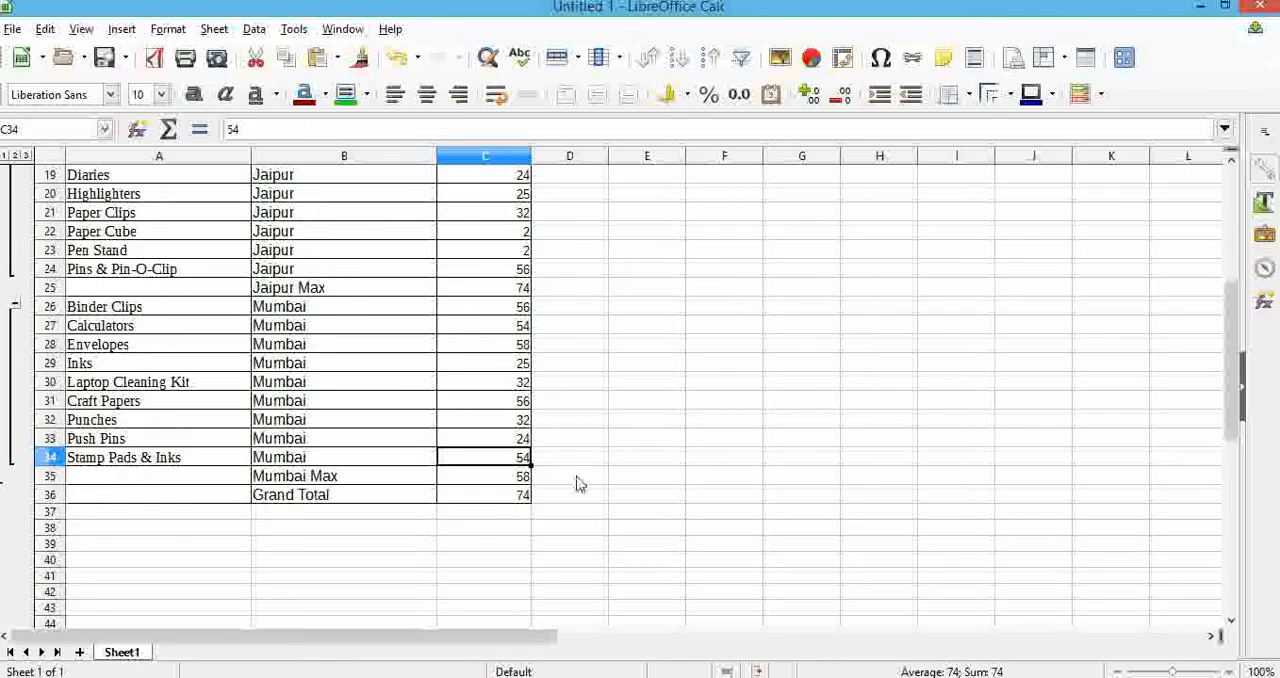
pyautogui.click(520, 477)
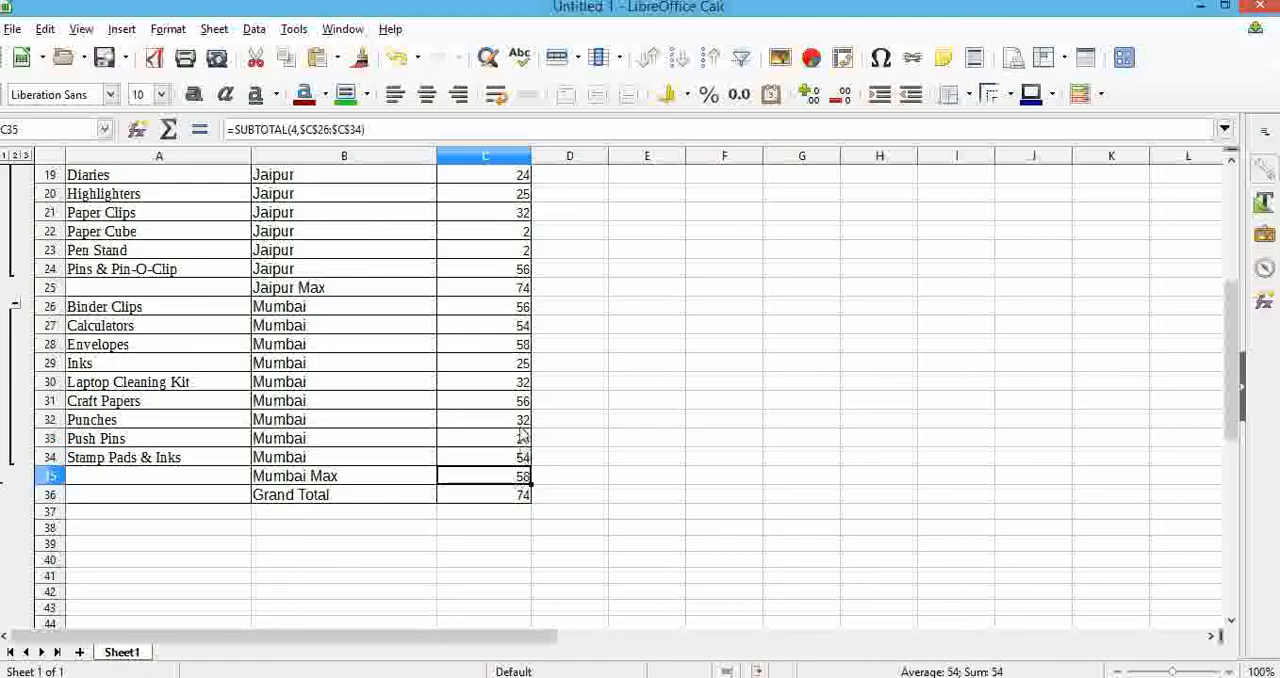
pyautogui.click(520, 345)
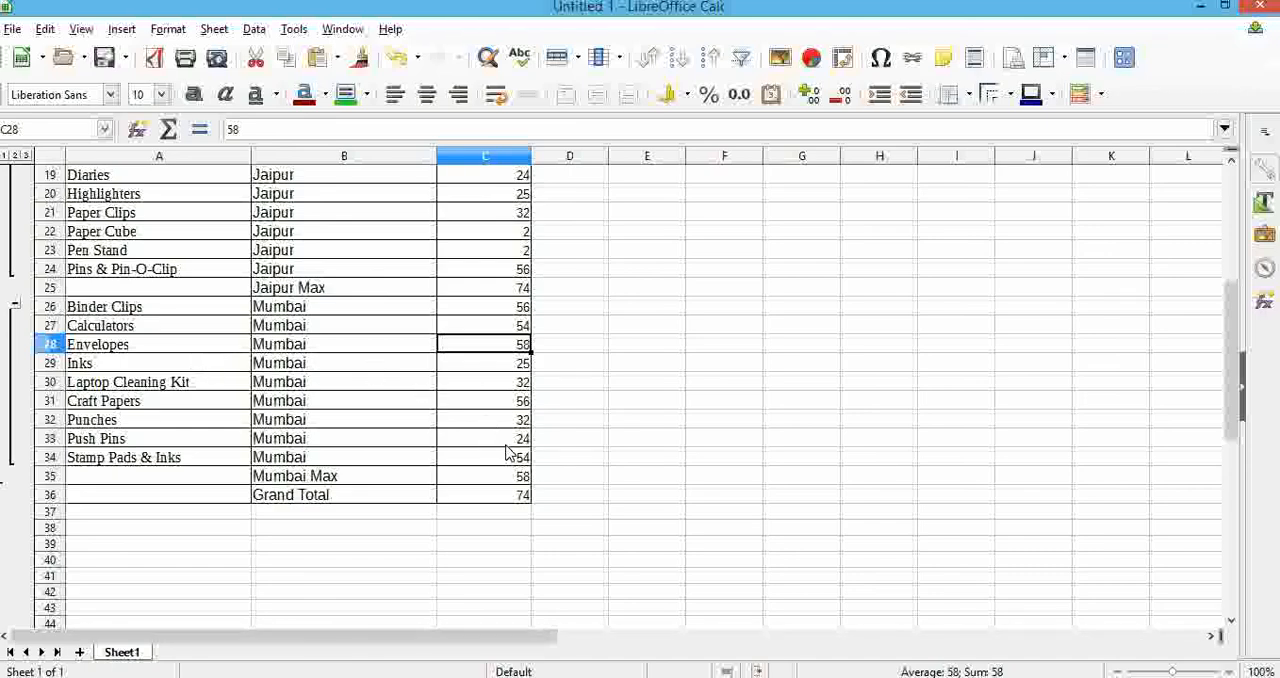
pyautogui.scroll(3, 507, 453)
pyautogui.scroll(3, 507, 453)
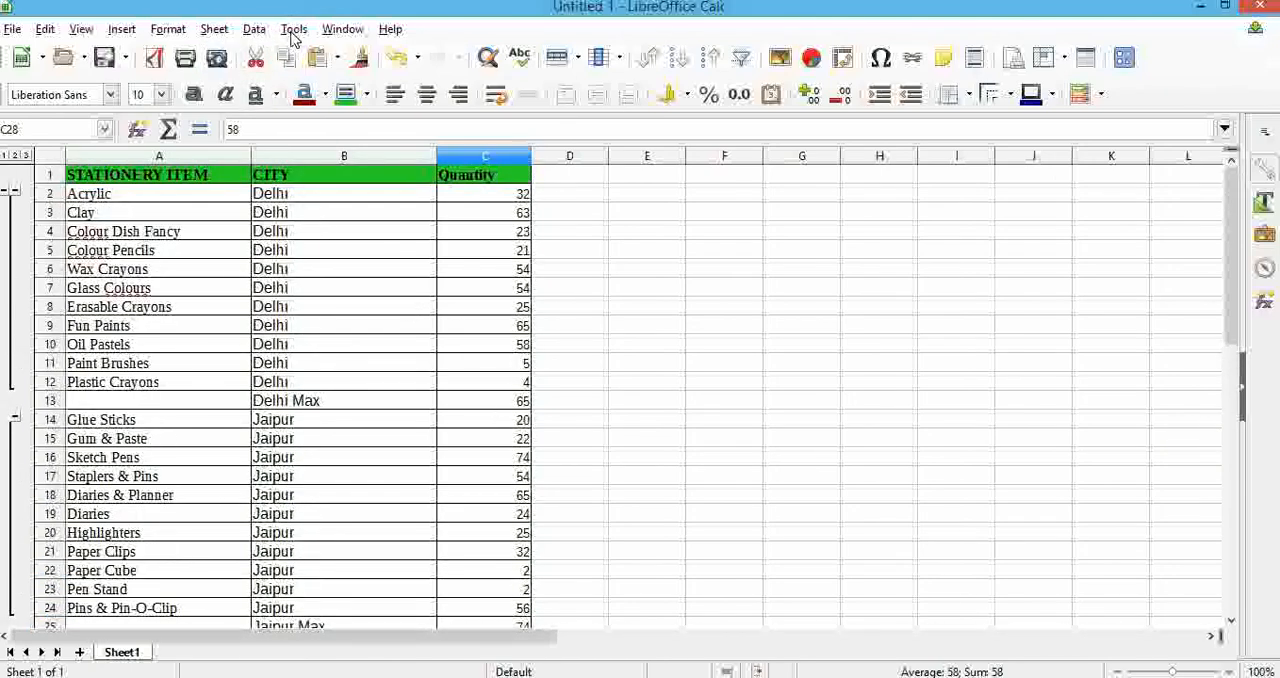
# Set the subtotal function for Quantity, grouped by CITY, back to Sum.
pyautogui.click(254, 30)
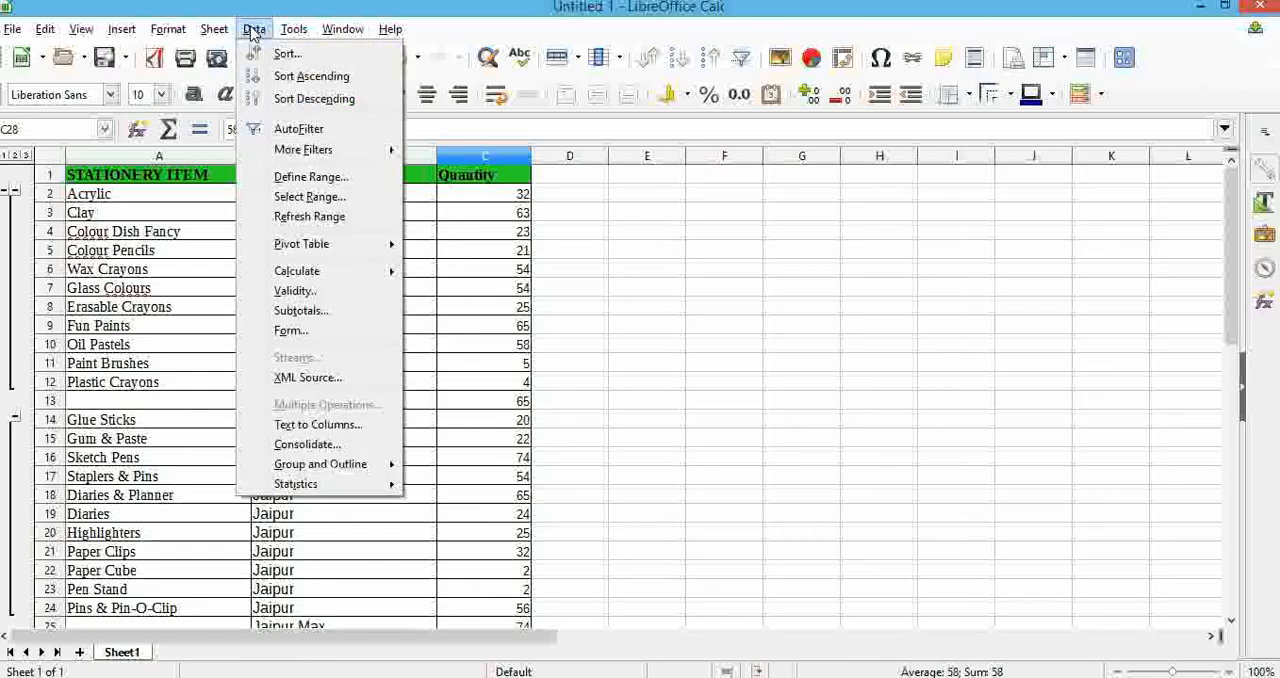
pyautogui.click(305, 312)
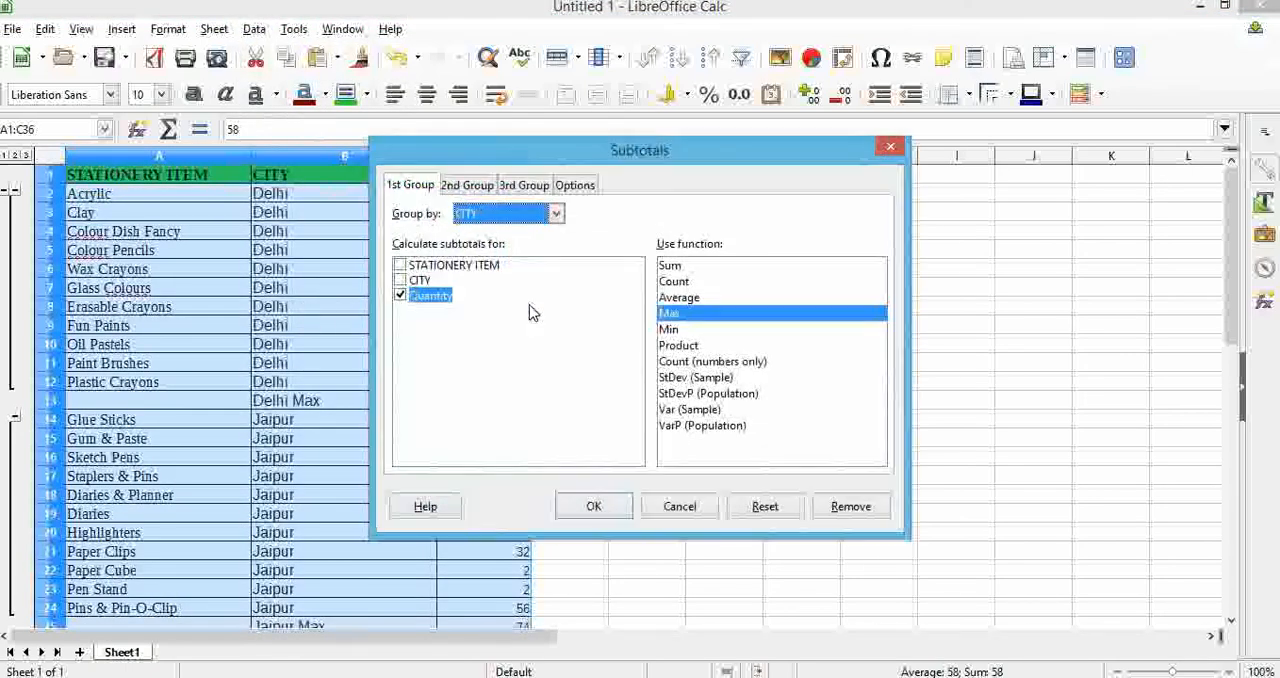
pyautogui.click(671, 266)
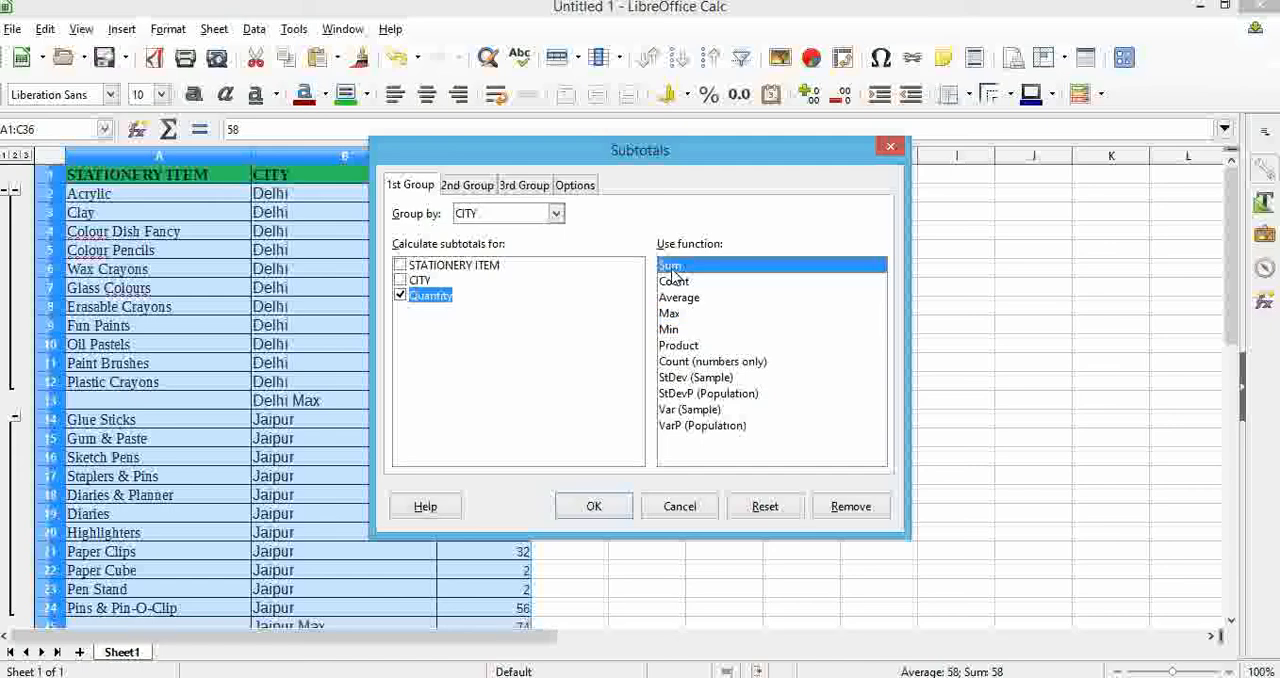
pyautogui.click(595, 507)
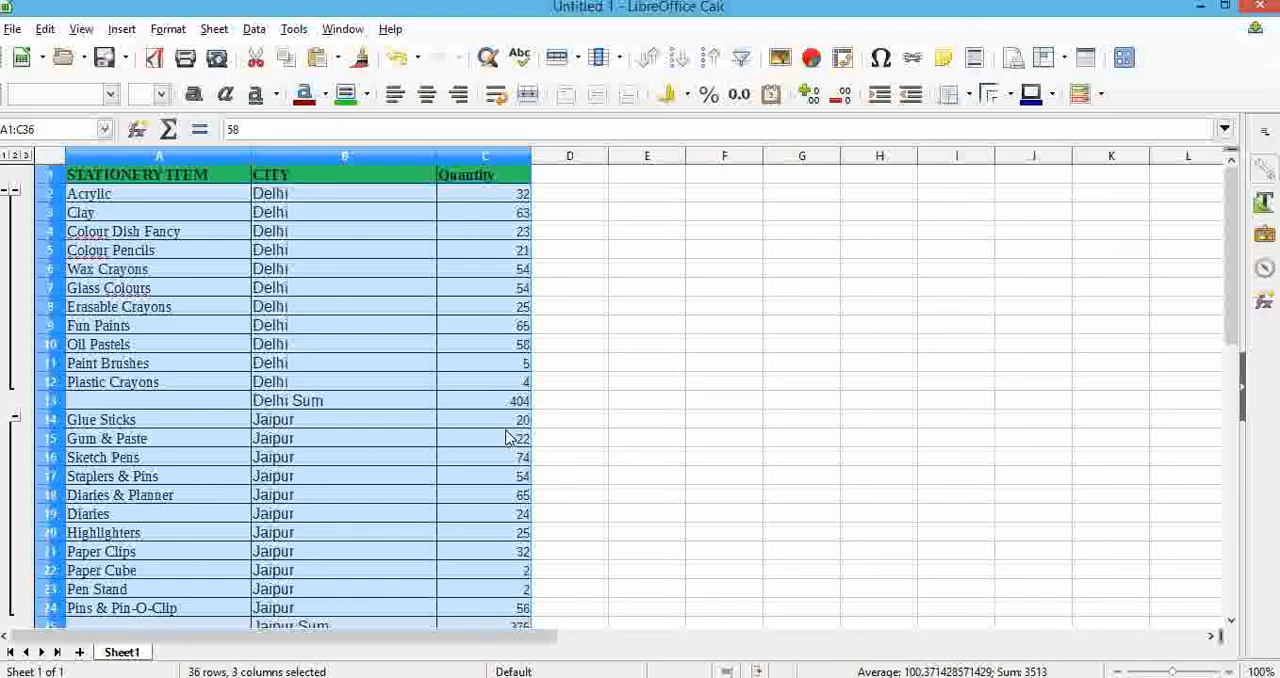
pyautogui.click(256, 29)
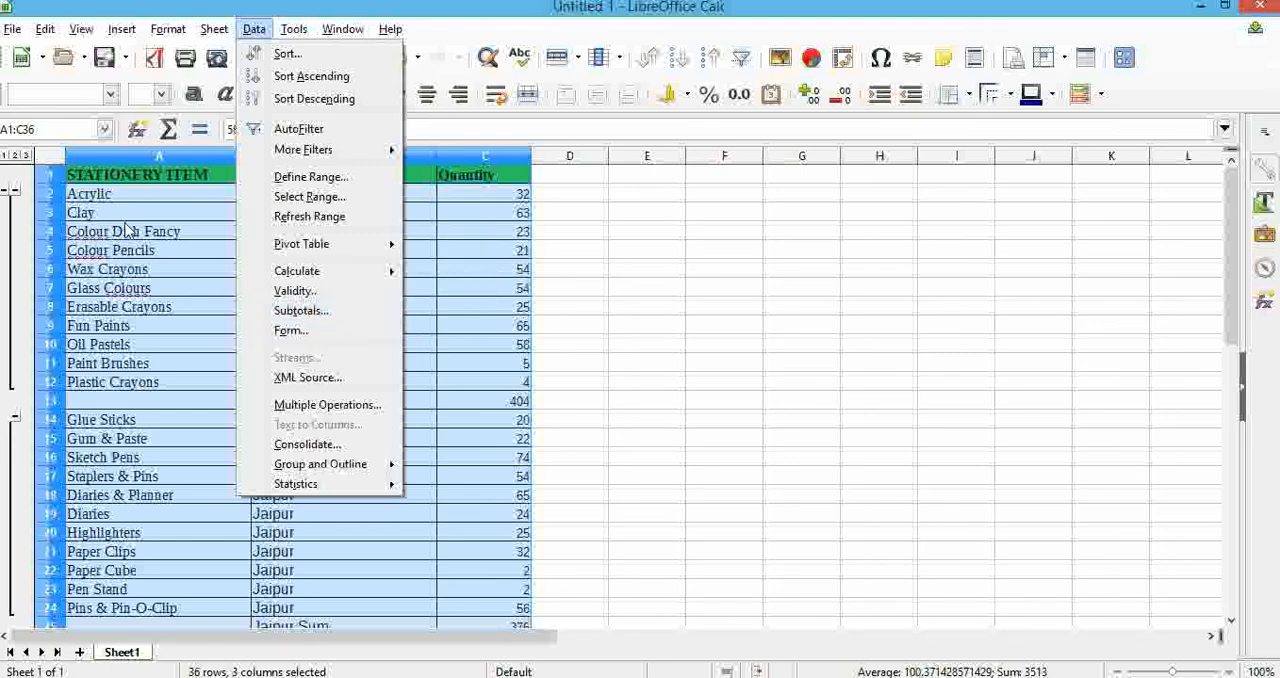
pyautogui.click(154, 174)
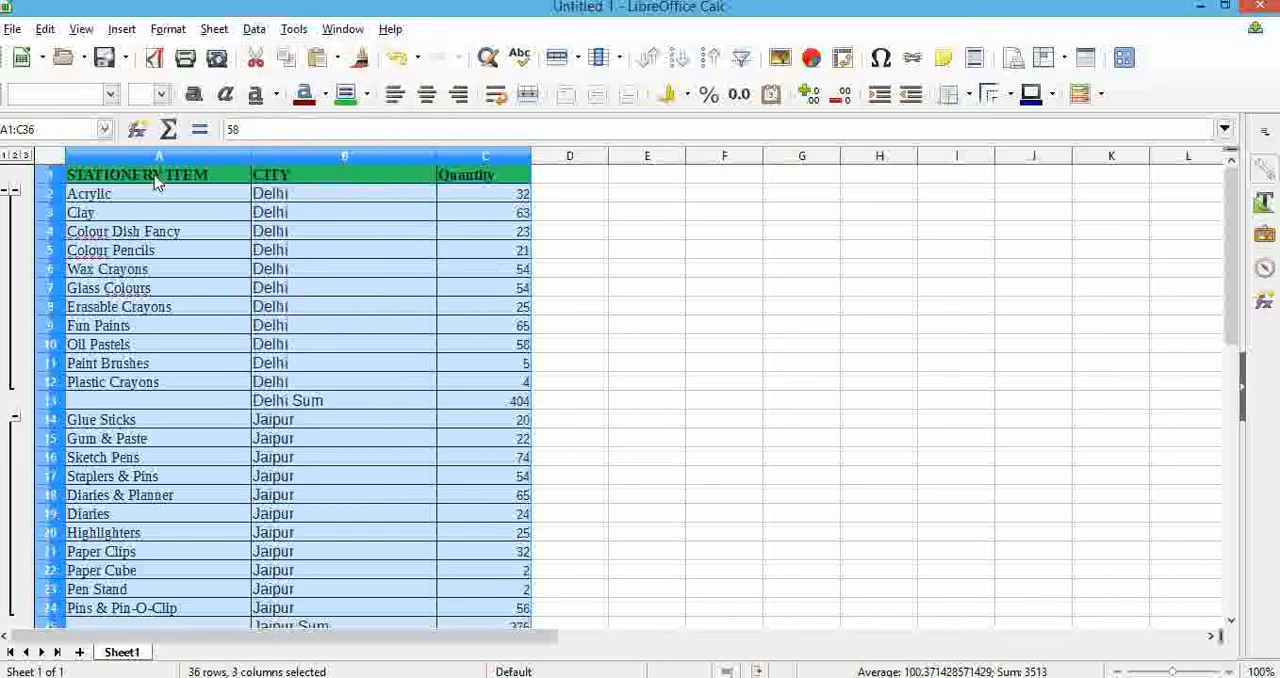